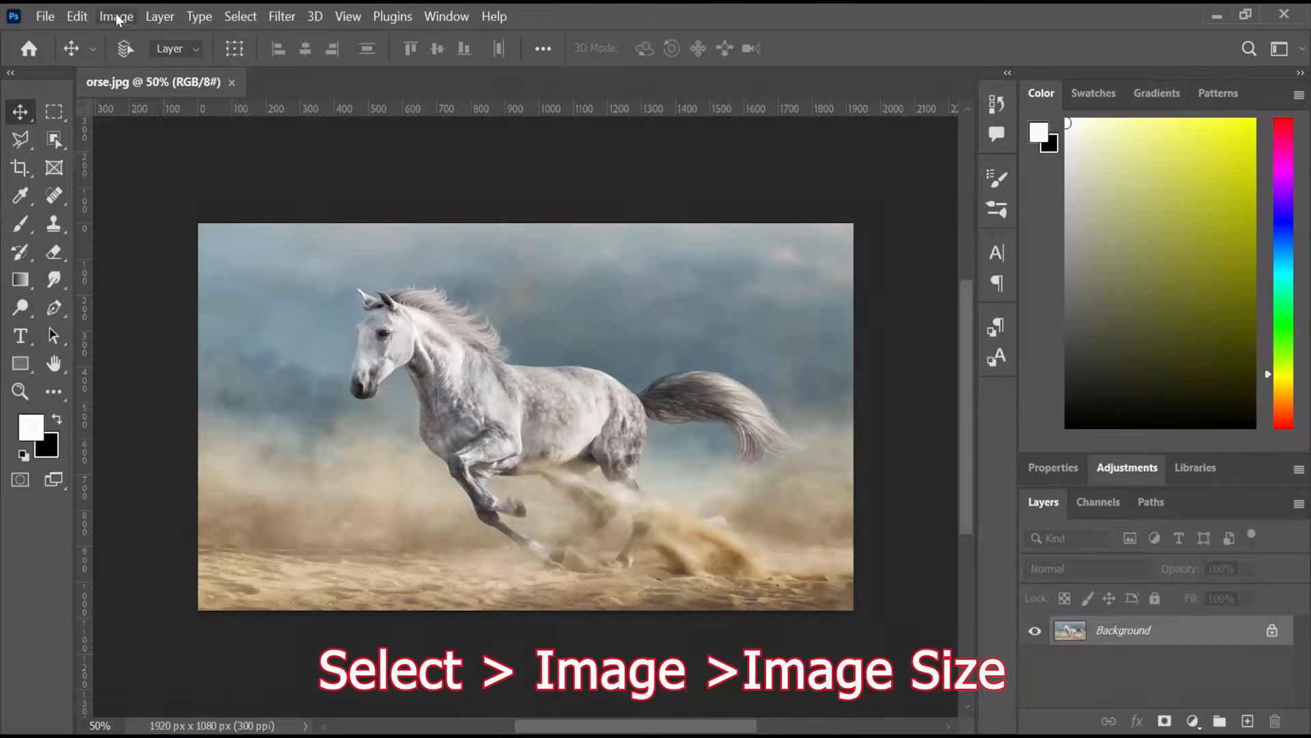
Resize the horse image to a resolution of 72 pixels/inch with a width of 1920 pixels.
mouse_move(132, 66)
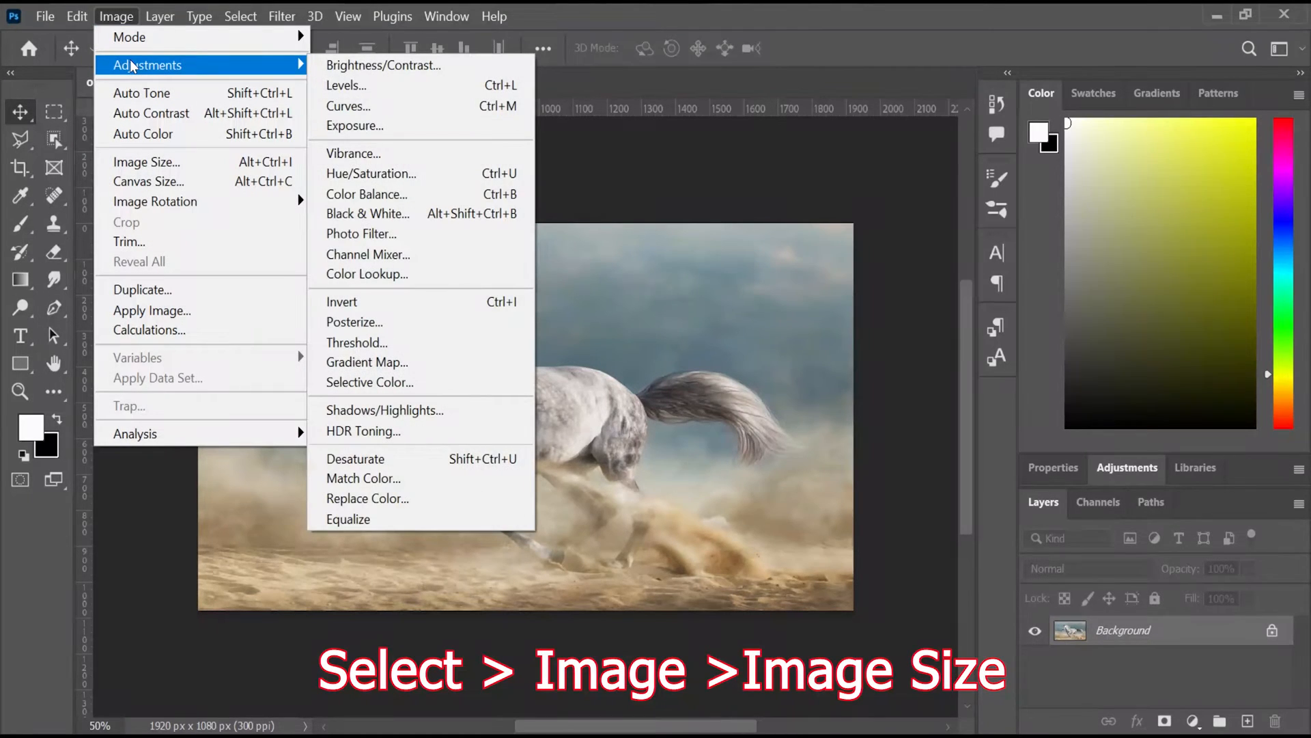
left_click(137, 163)
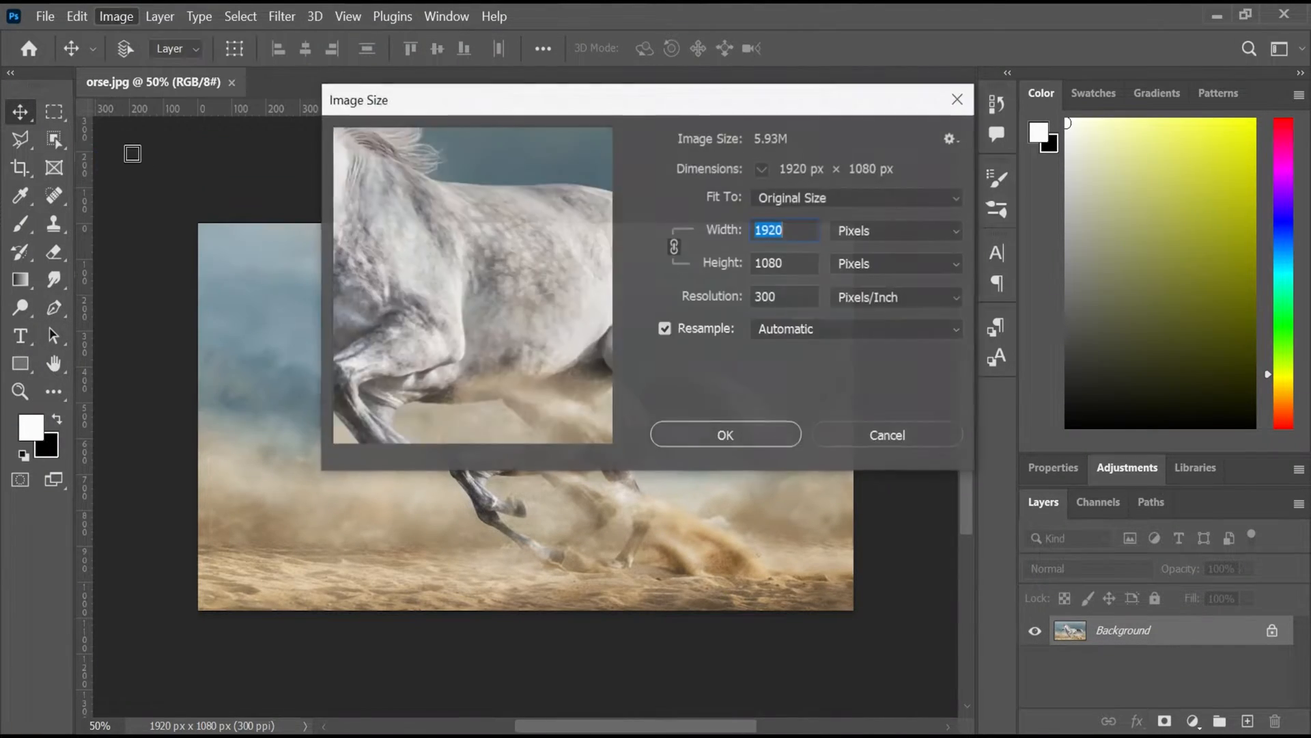
double_click(780, 296)
type("72")
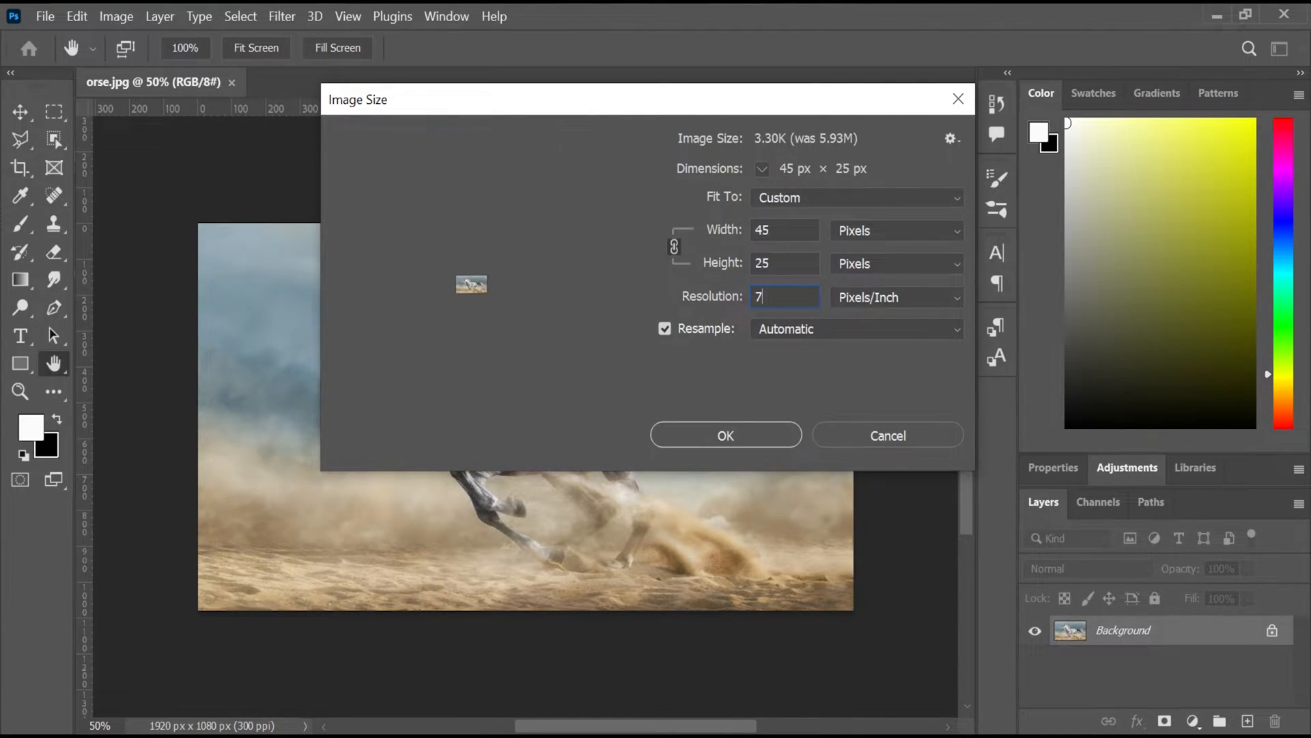
double_click(775, 231)
type("1920")
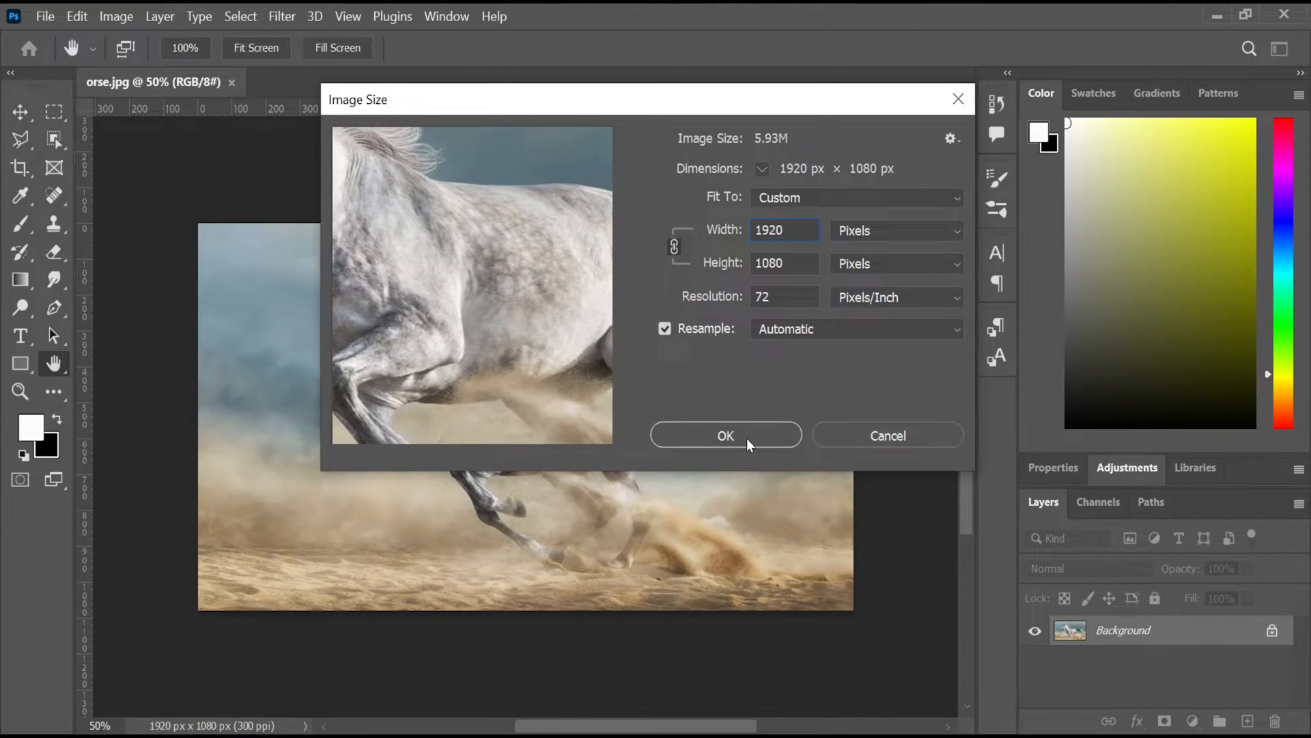
left_click(748, 439)
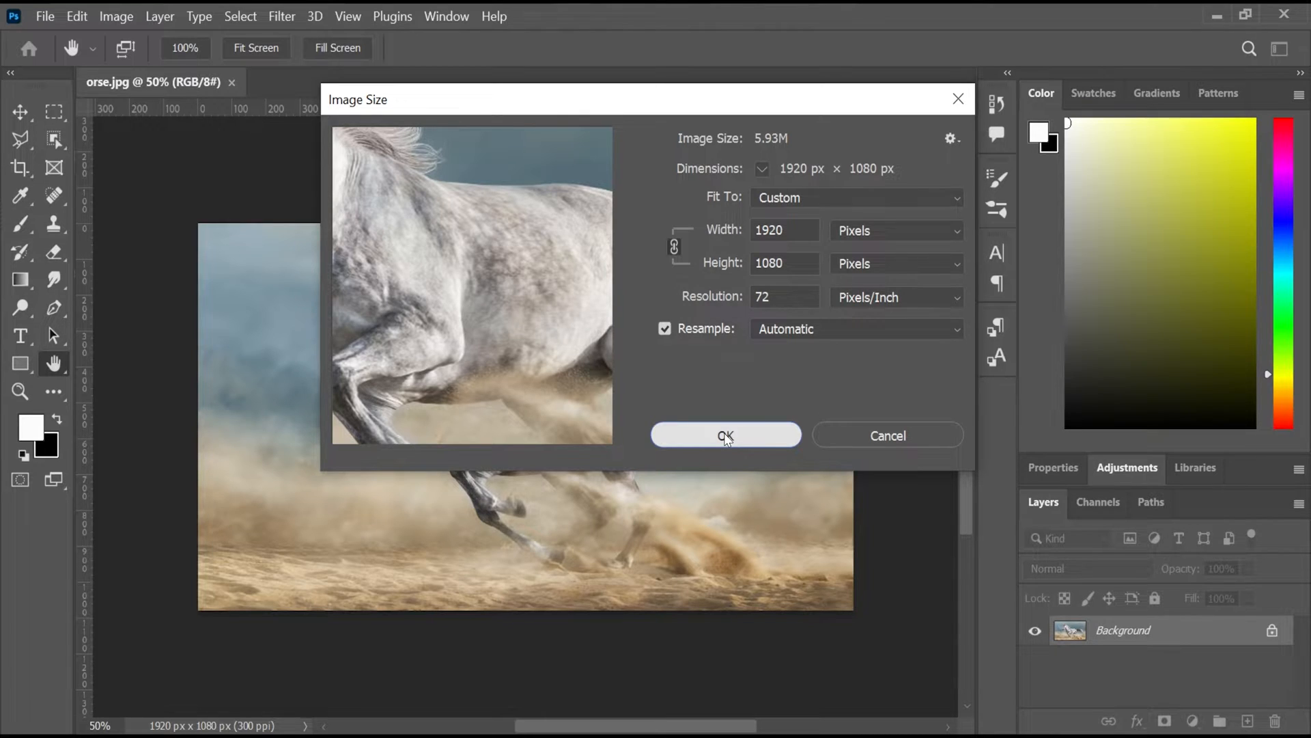
left_click(720, 437)
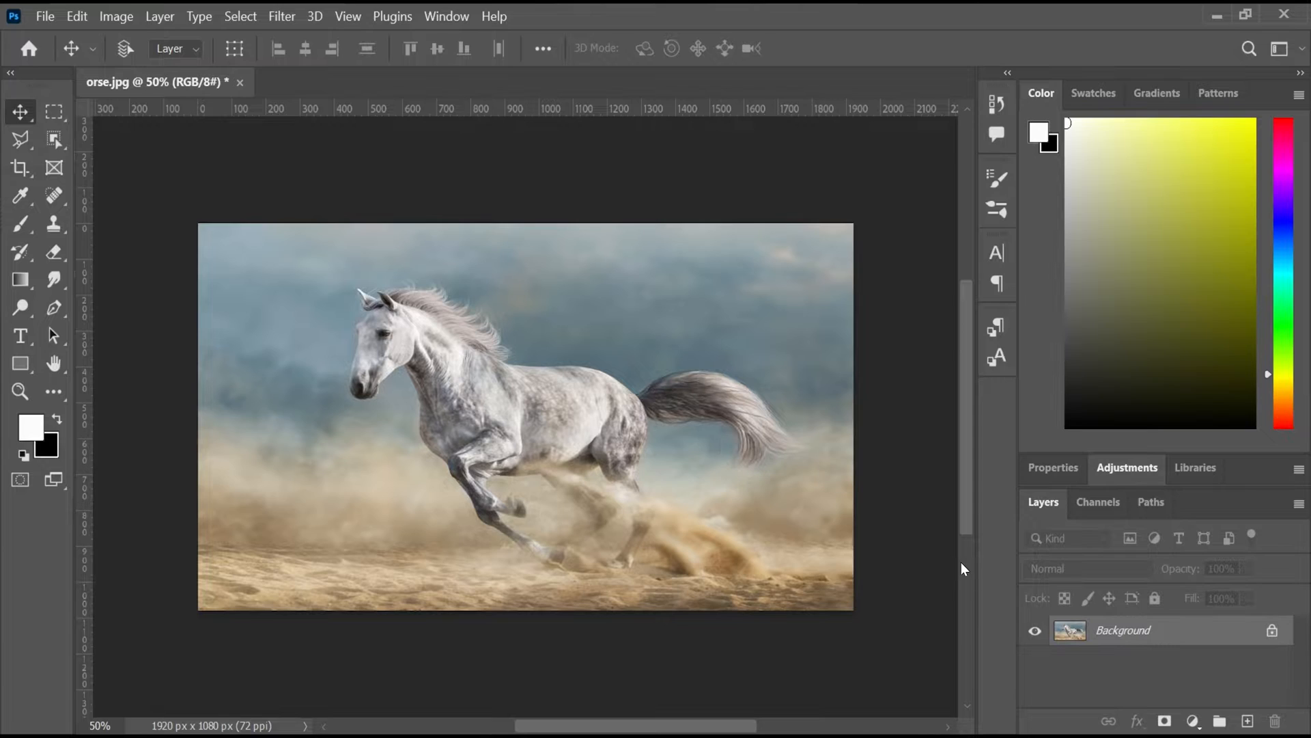
Unlock and hide the horse background layer, and add a new empty layer beneath it.
left_click(1268, 629)
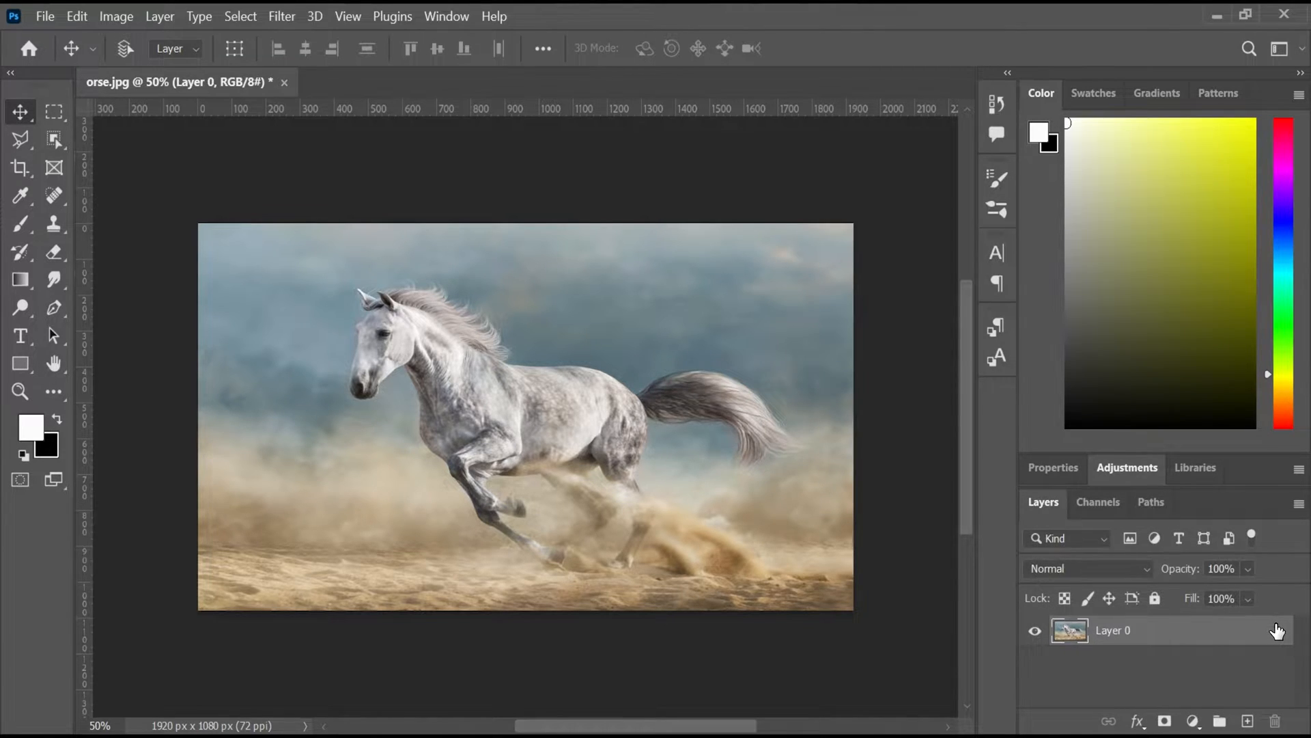
left_click(1035, 631)
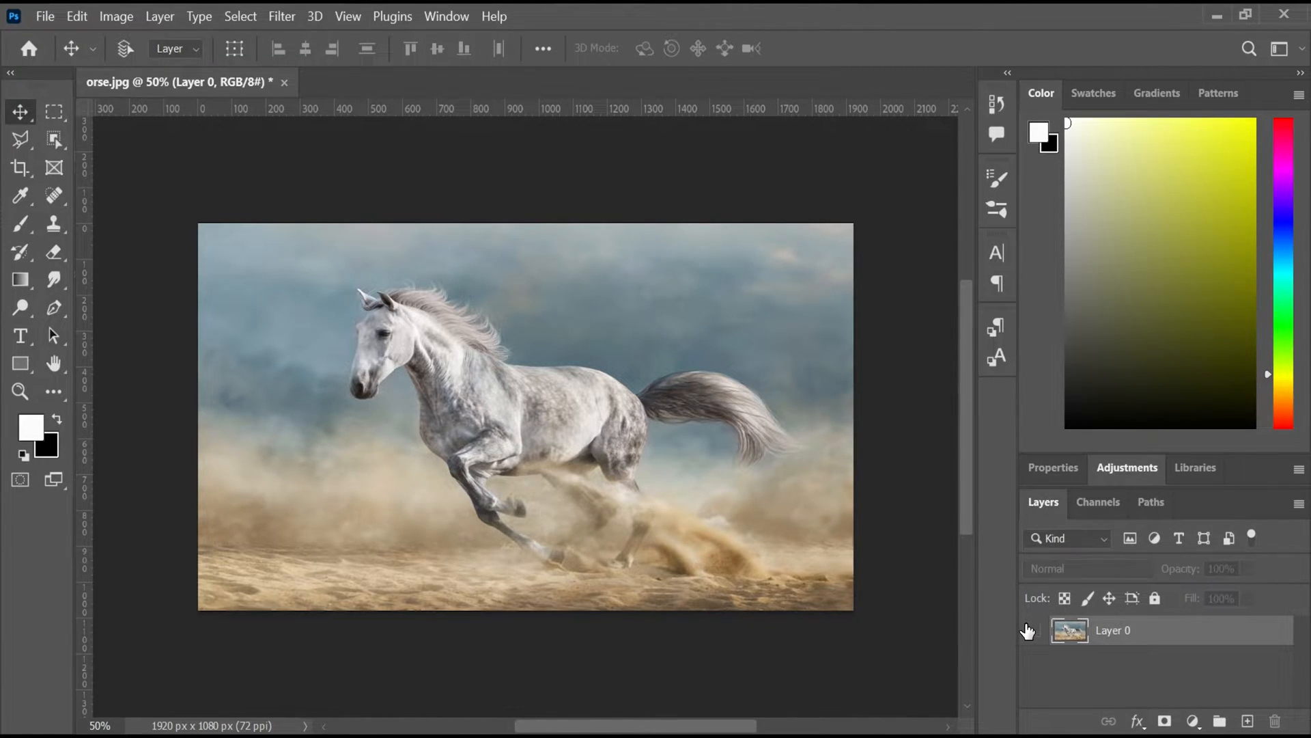
left_click(1245, 719)
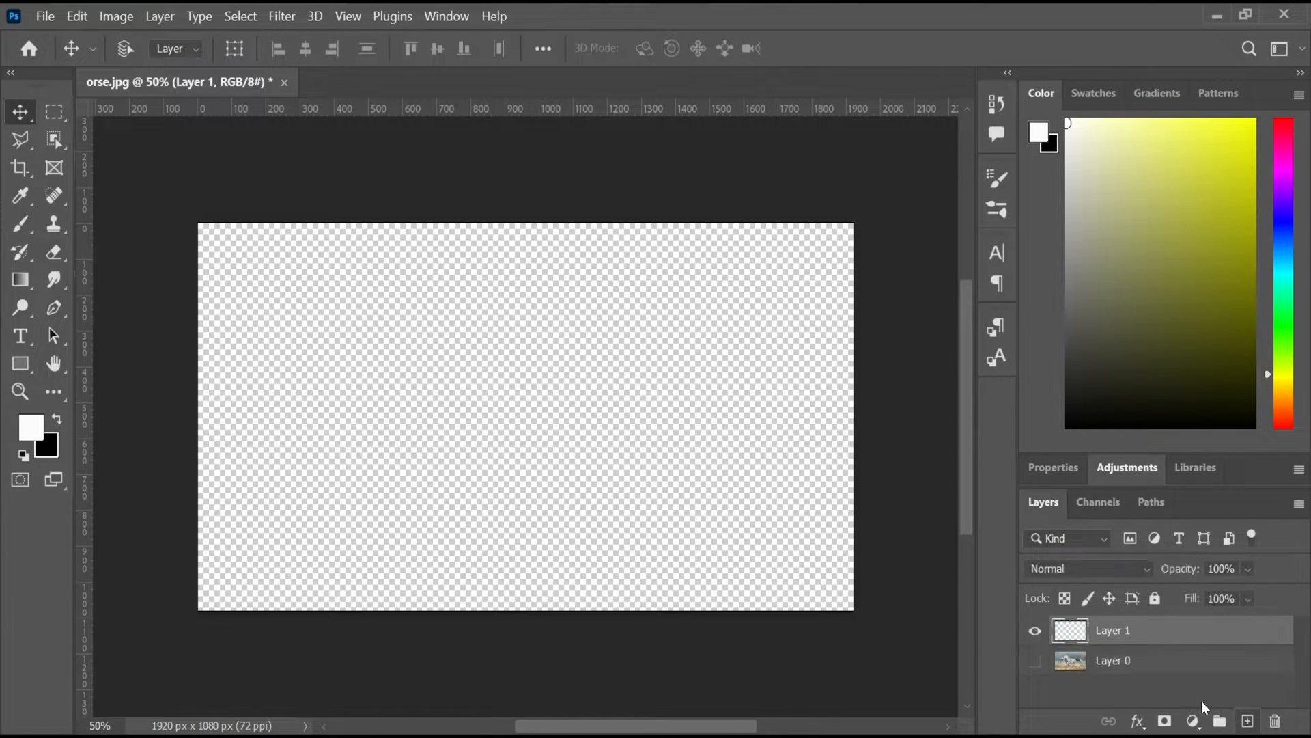
left_click_drag(1070, 623, 1073, 660)
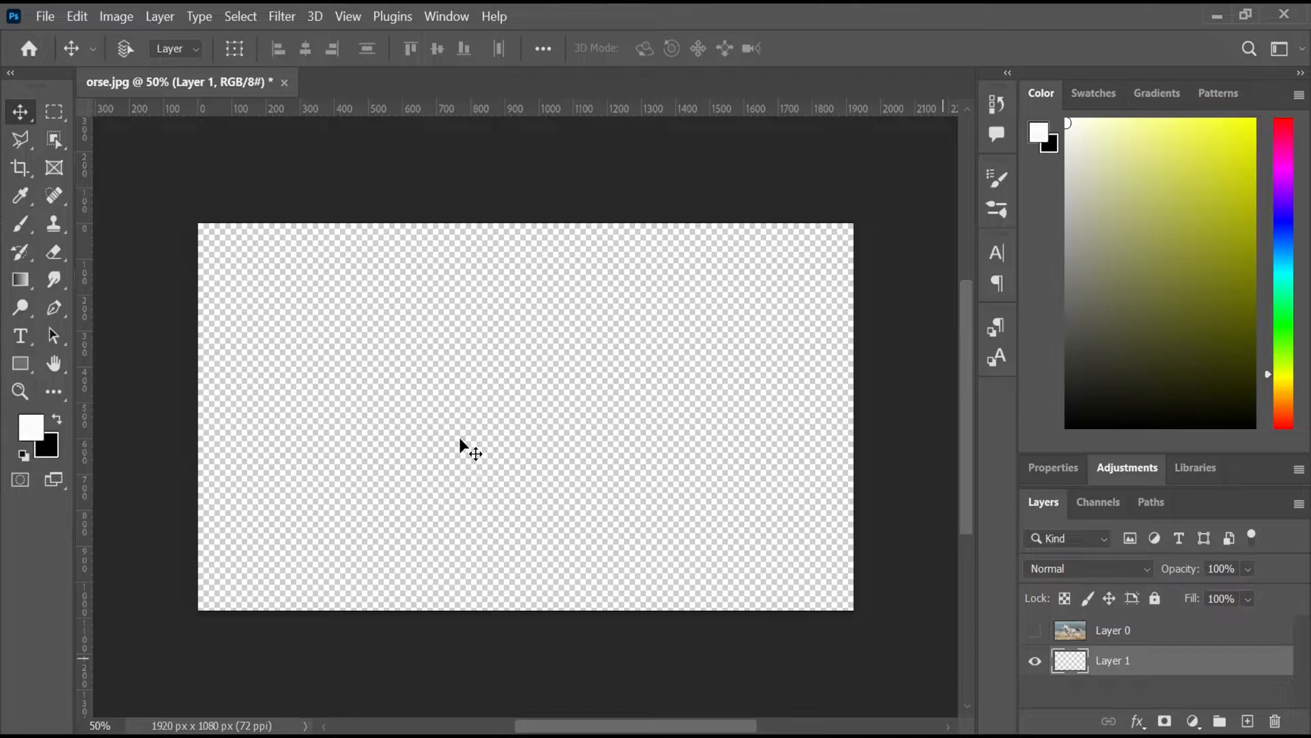
Fill the new empty layer with 50% Gray in Normal mode at 100% opacity.
left_click(81, 15)
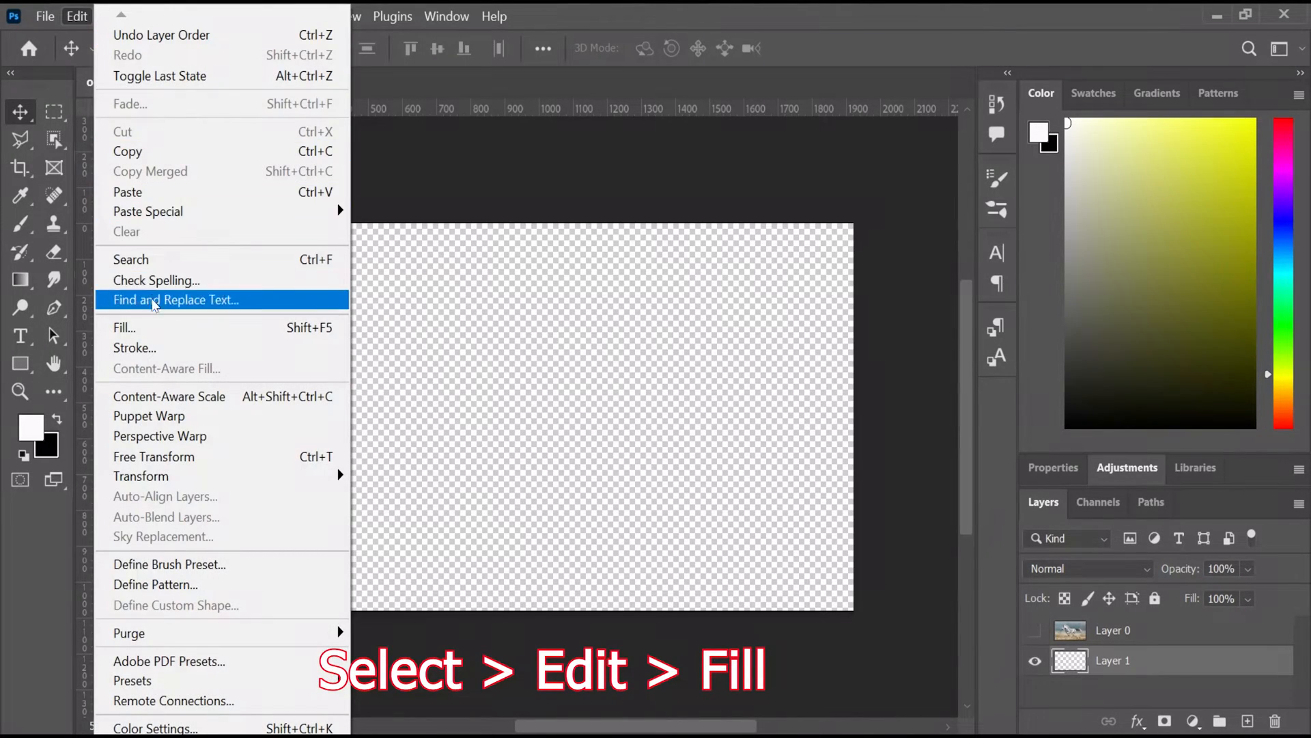
left_click(137, 328)
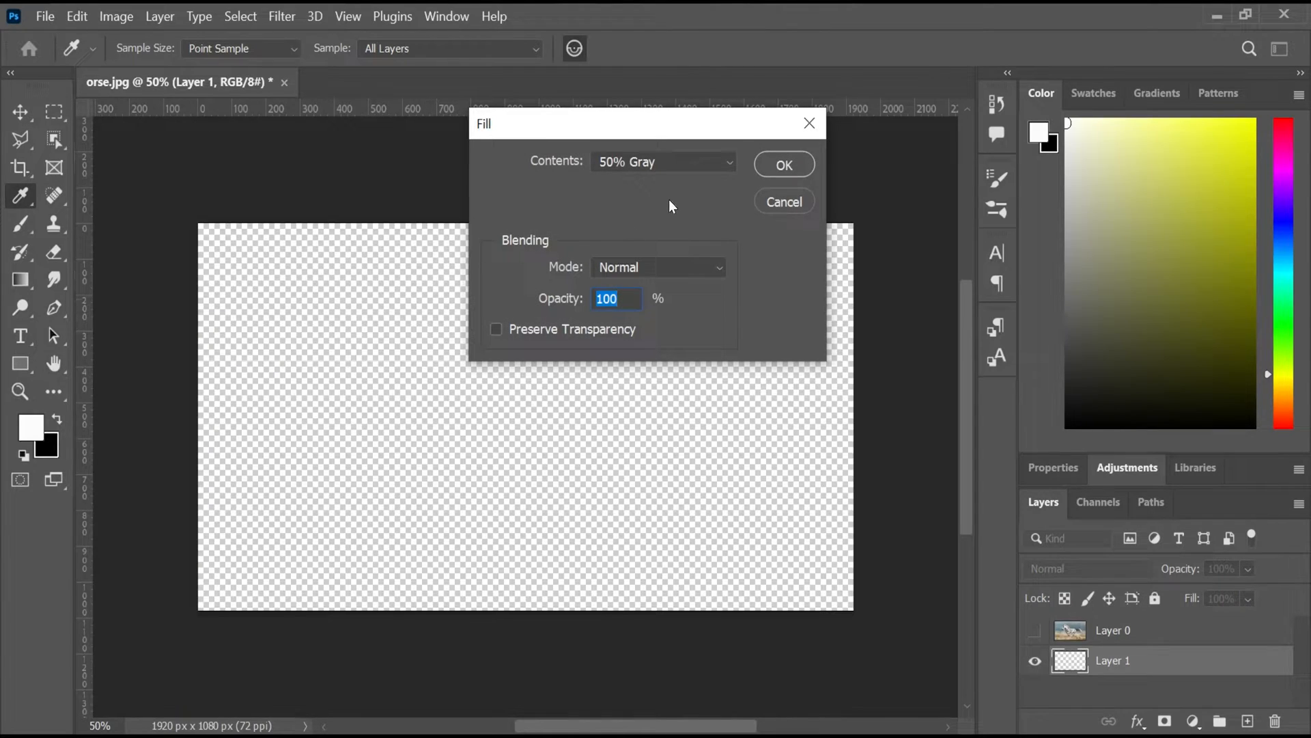
left_click(715, 164)
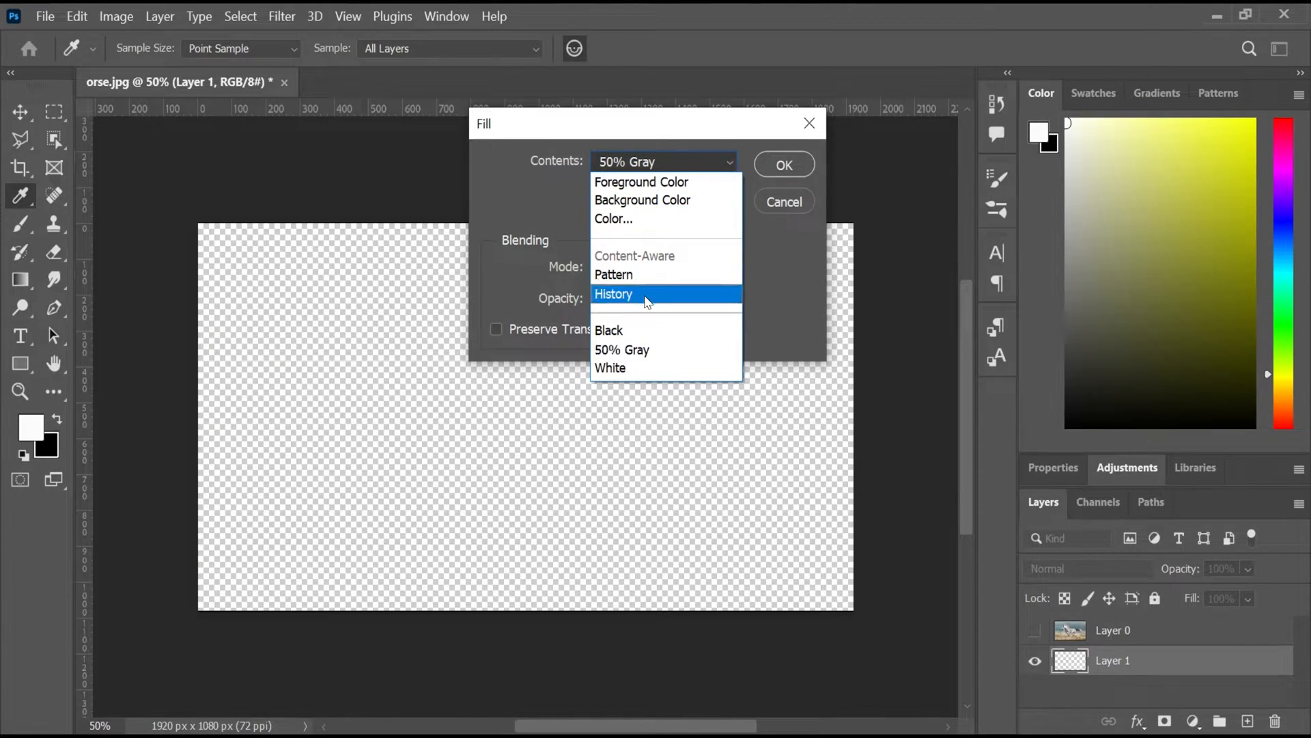
left_click(628, 350)
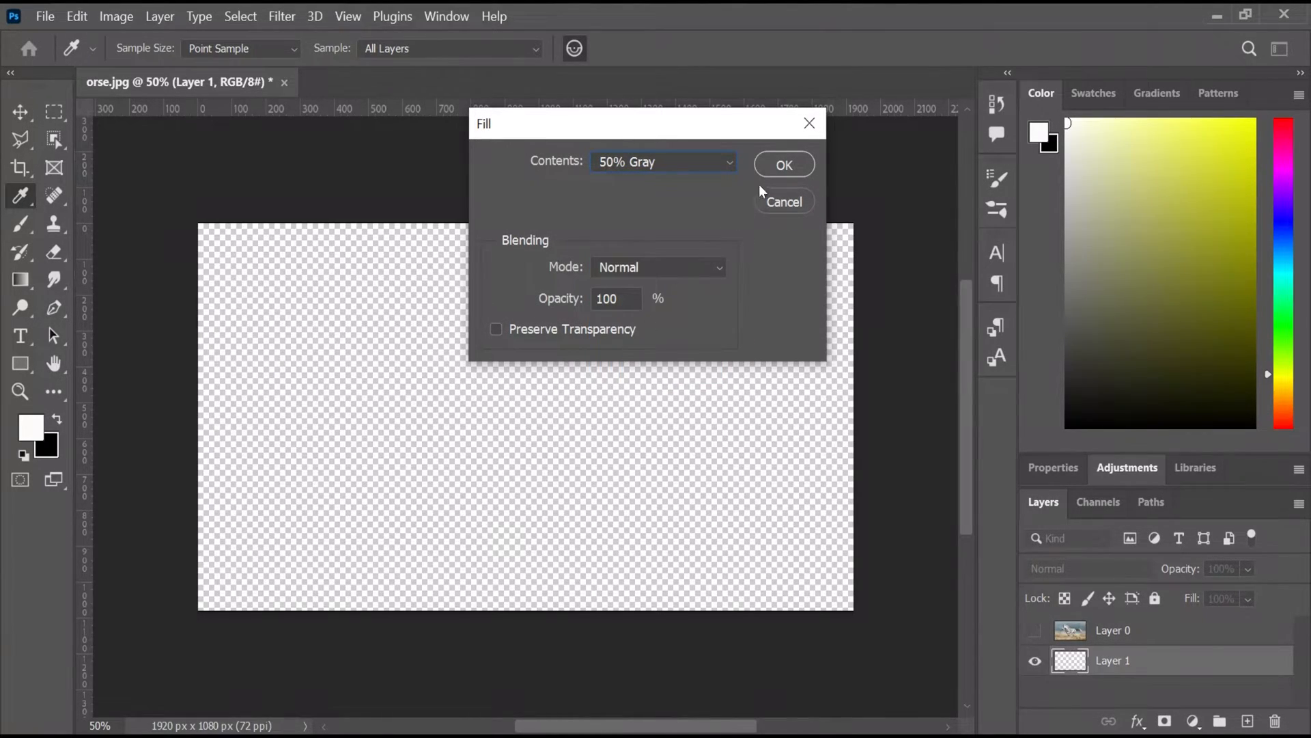
left_click(783, 166)
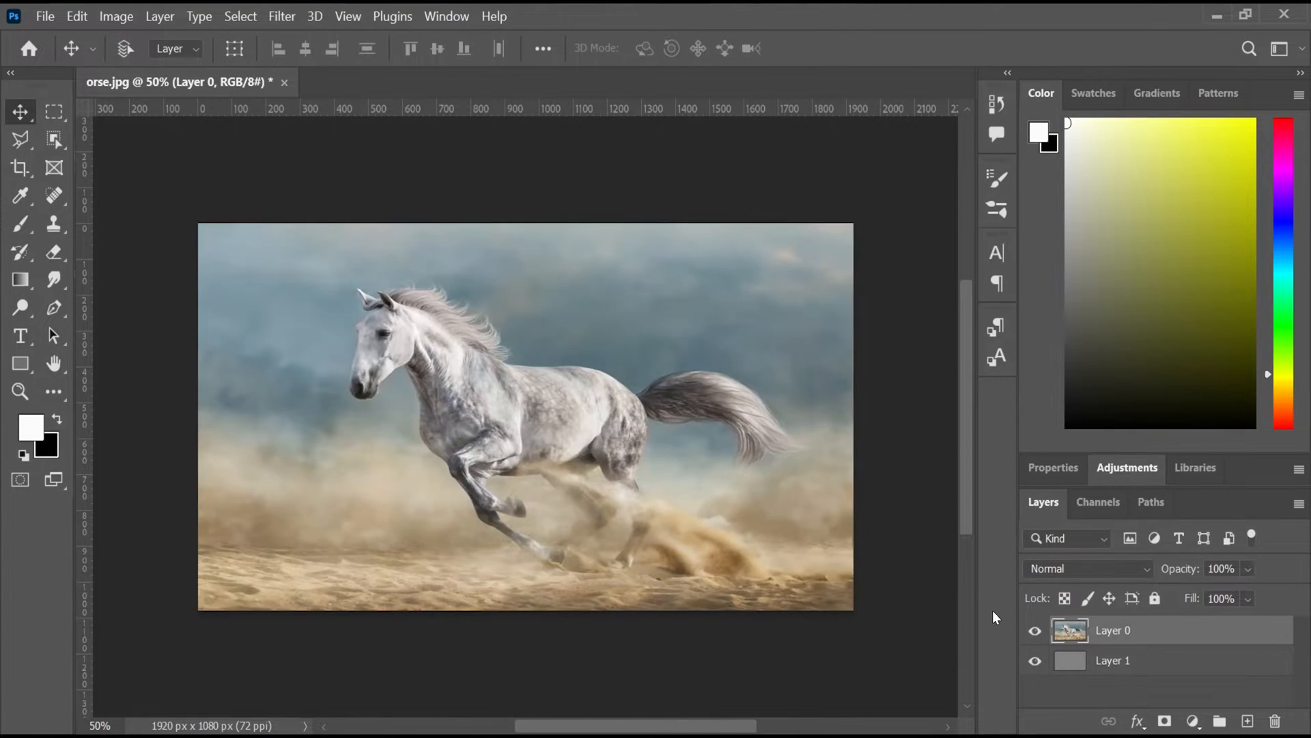
Hide the horse layer and add a Levels adjustment above the gray layer with the white input level set to 136.
left_click(1033, 632)
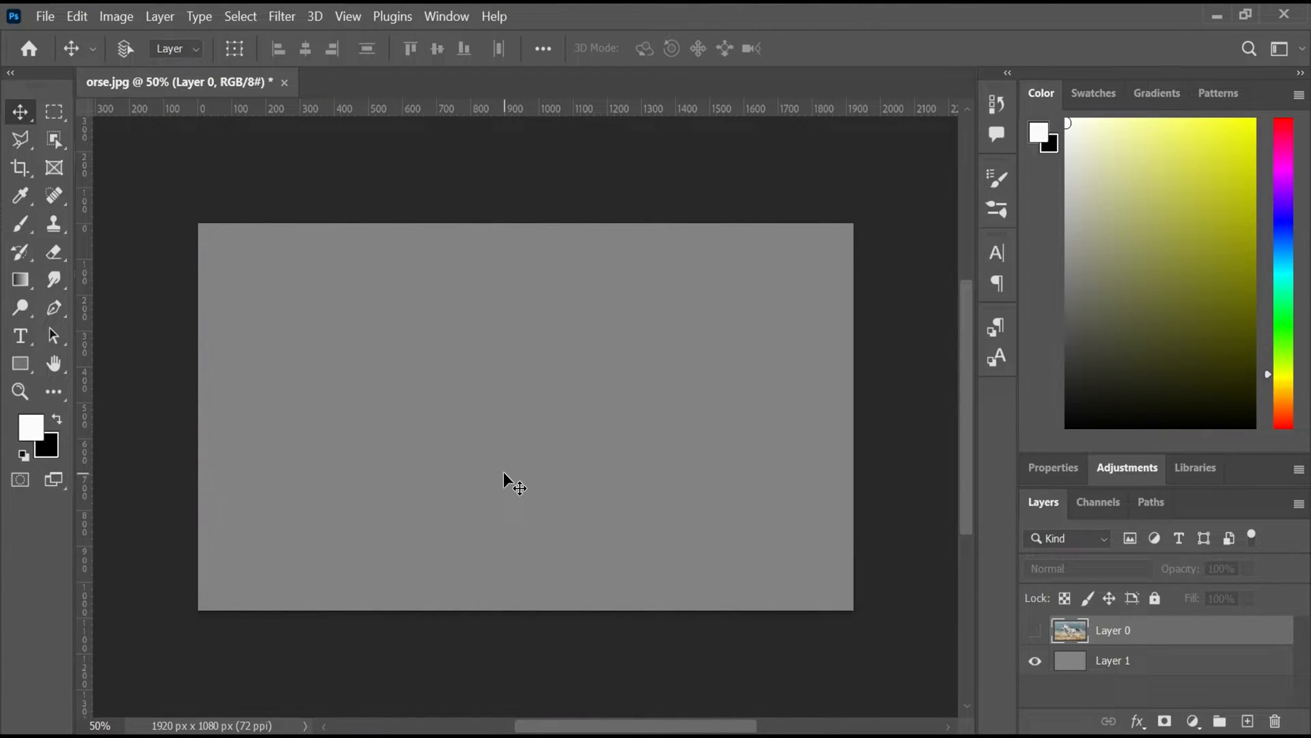
left_click(1069, 661)
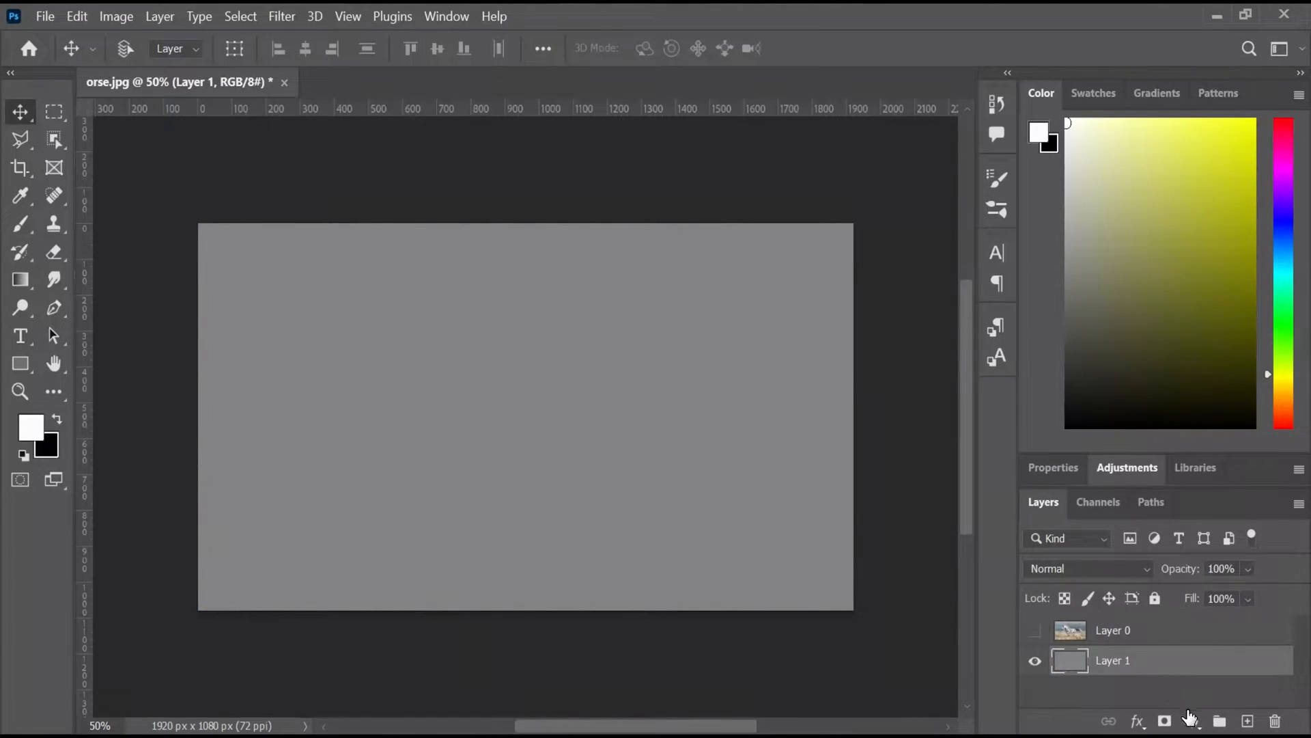
left_click(1192, 720)
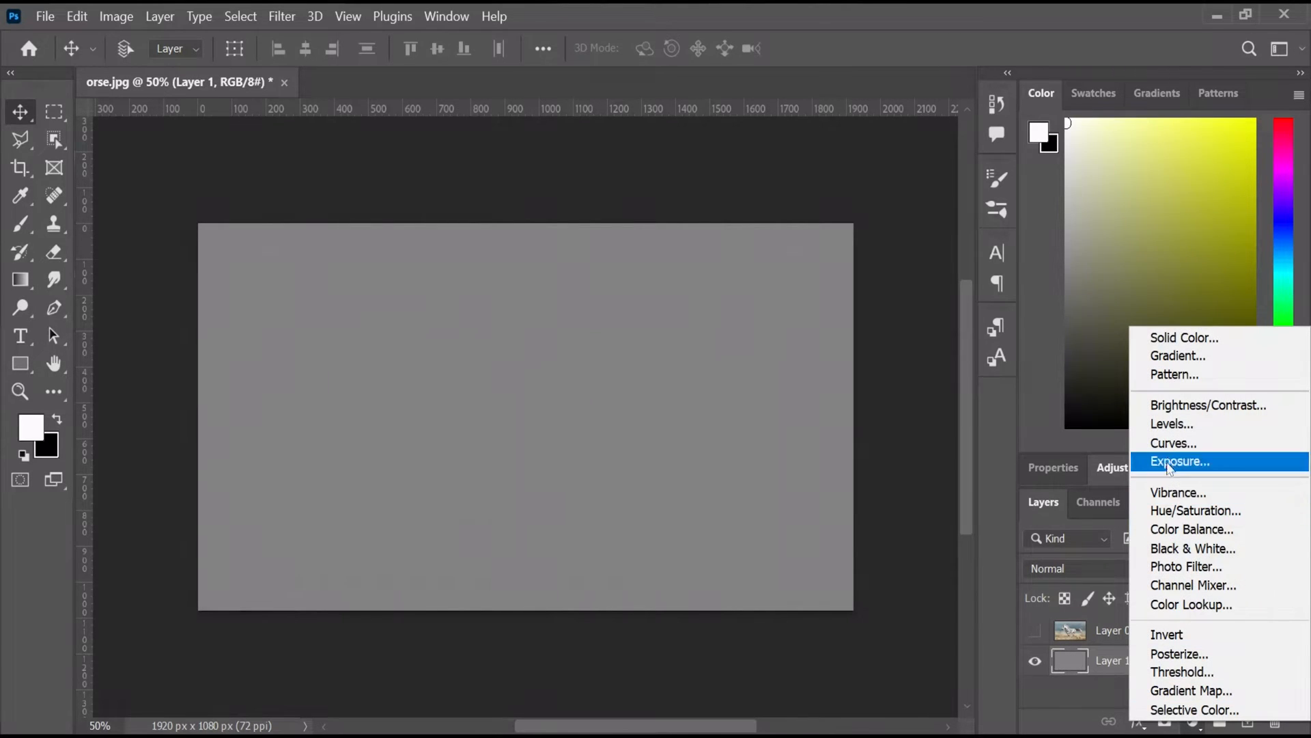
left_click(1165, 426)
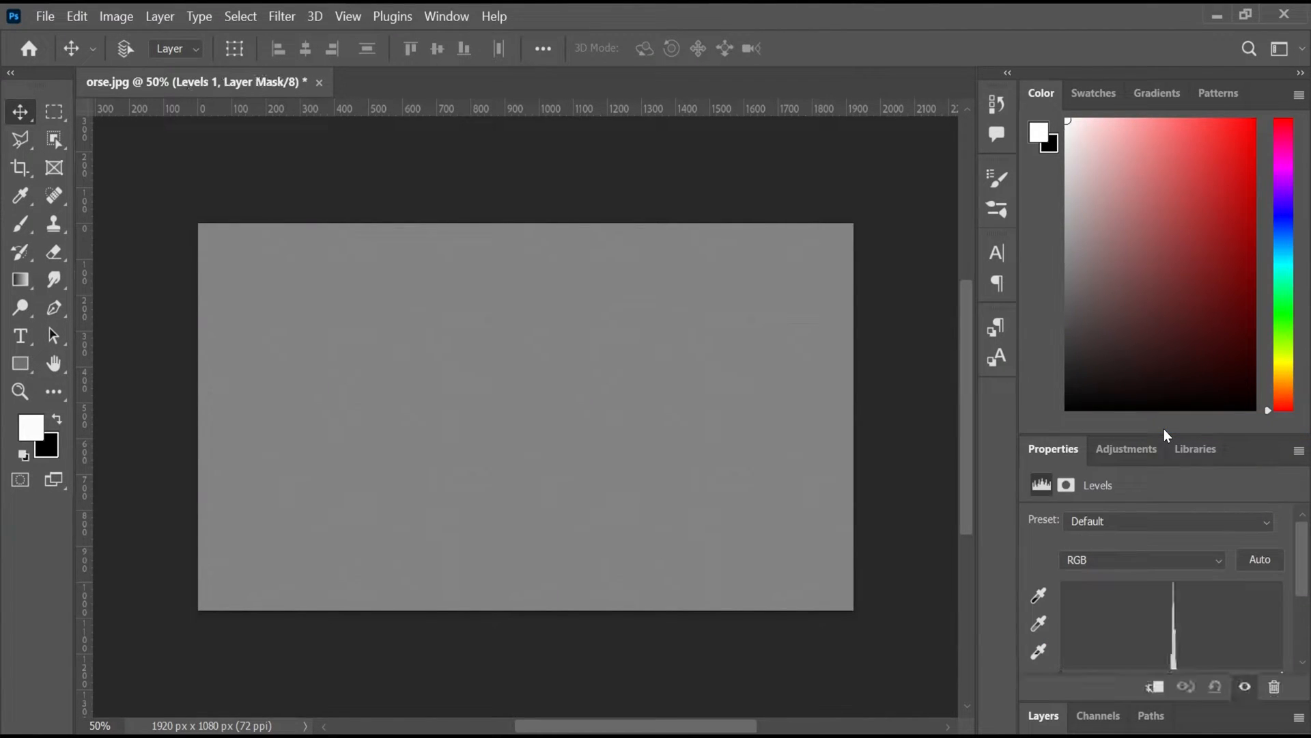
left_click_drag(1303, 586, 1180, 621)
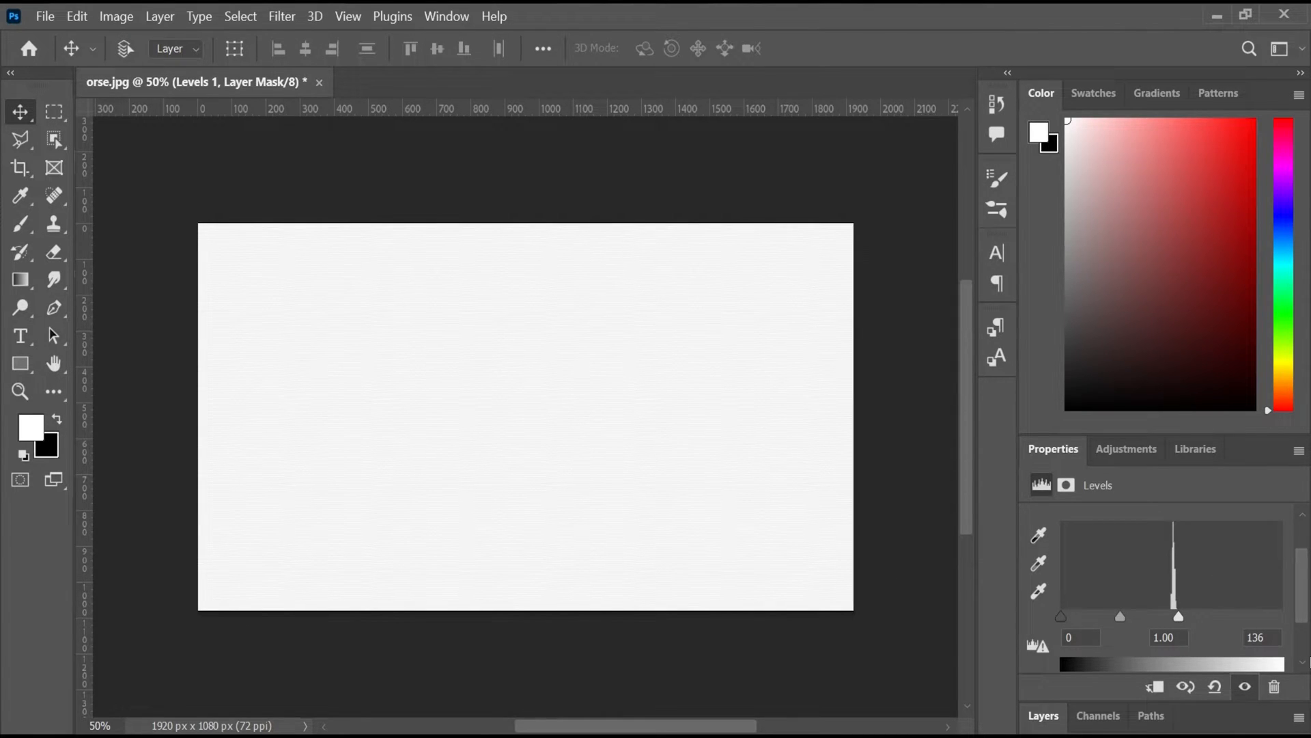
left_click(1265, 637)
key("ctrl+plus")
key("ctrl+plus")
key("ctrl+minus")
key("ctrl+minus")
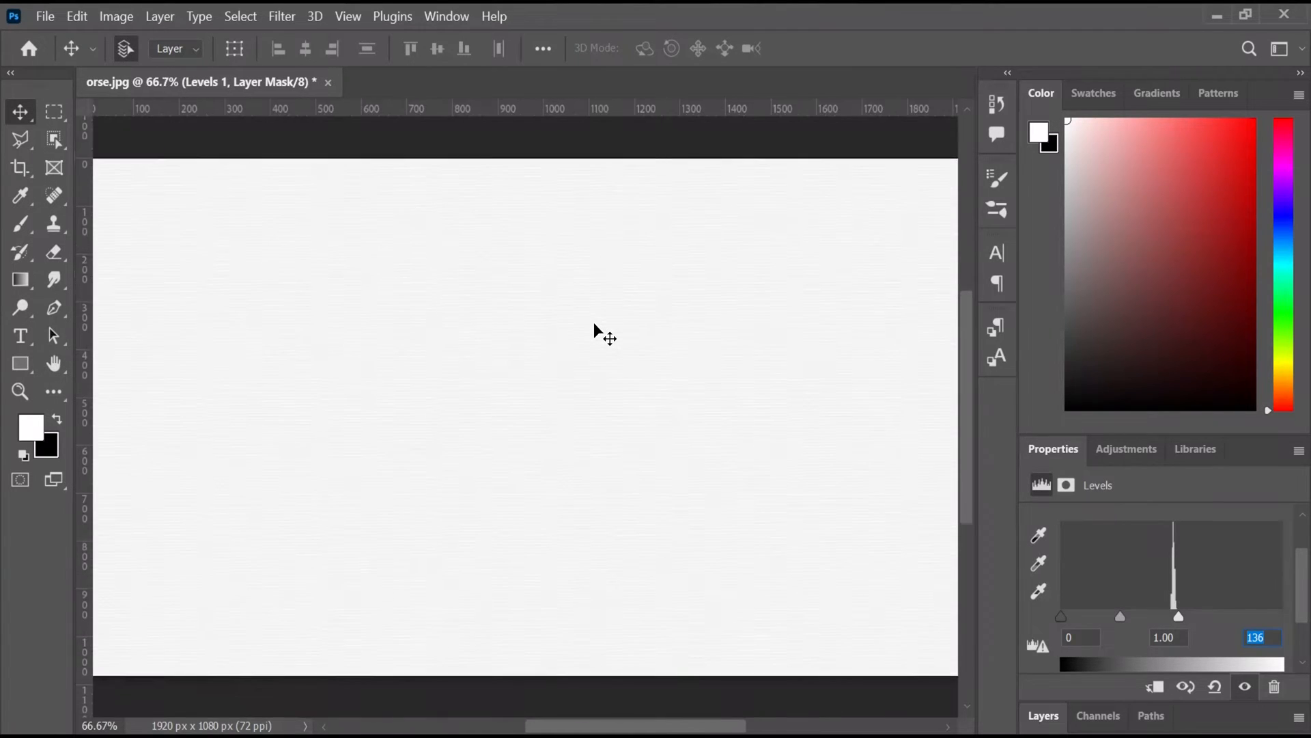
key("Return")
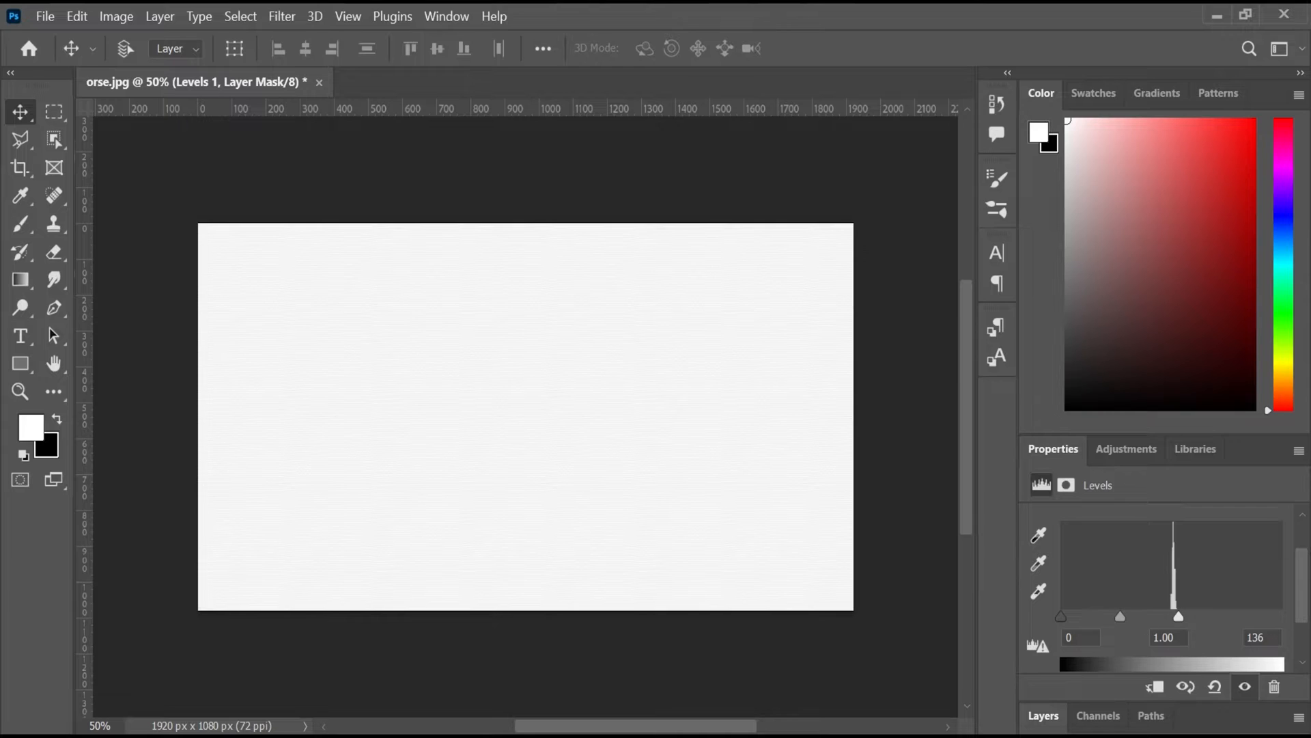
Group the Levels adjustment with the gray layer and name the group "paper".
left_click(1112, 715)
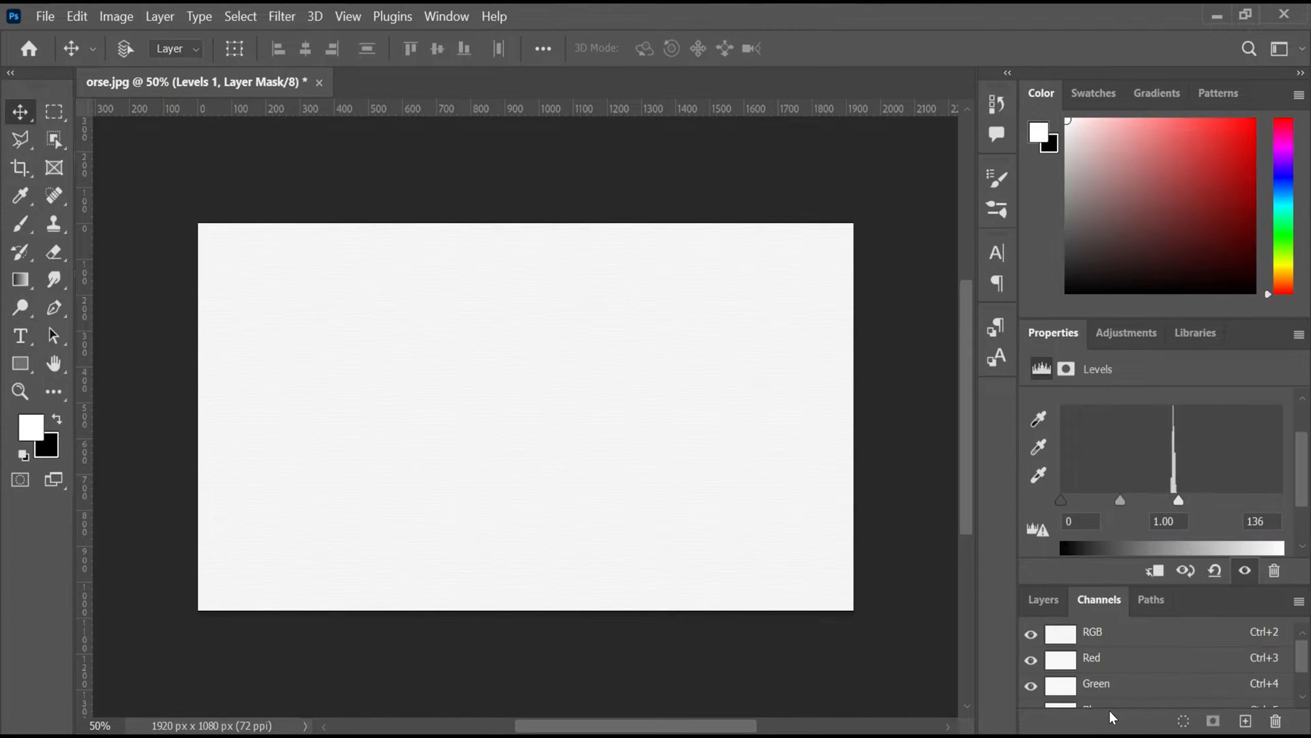
left_click(1036, 600)
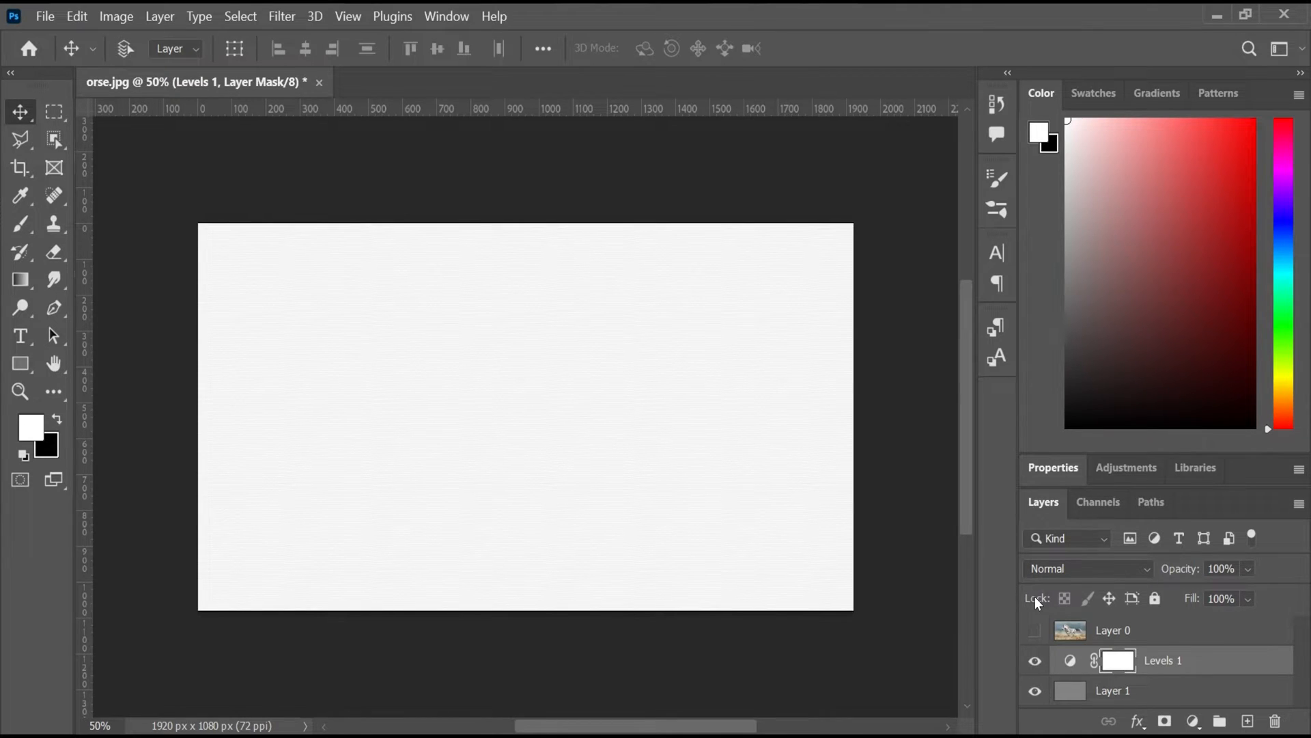
left_click(1108, 693)
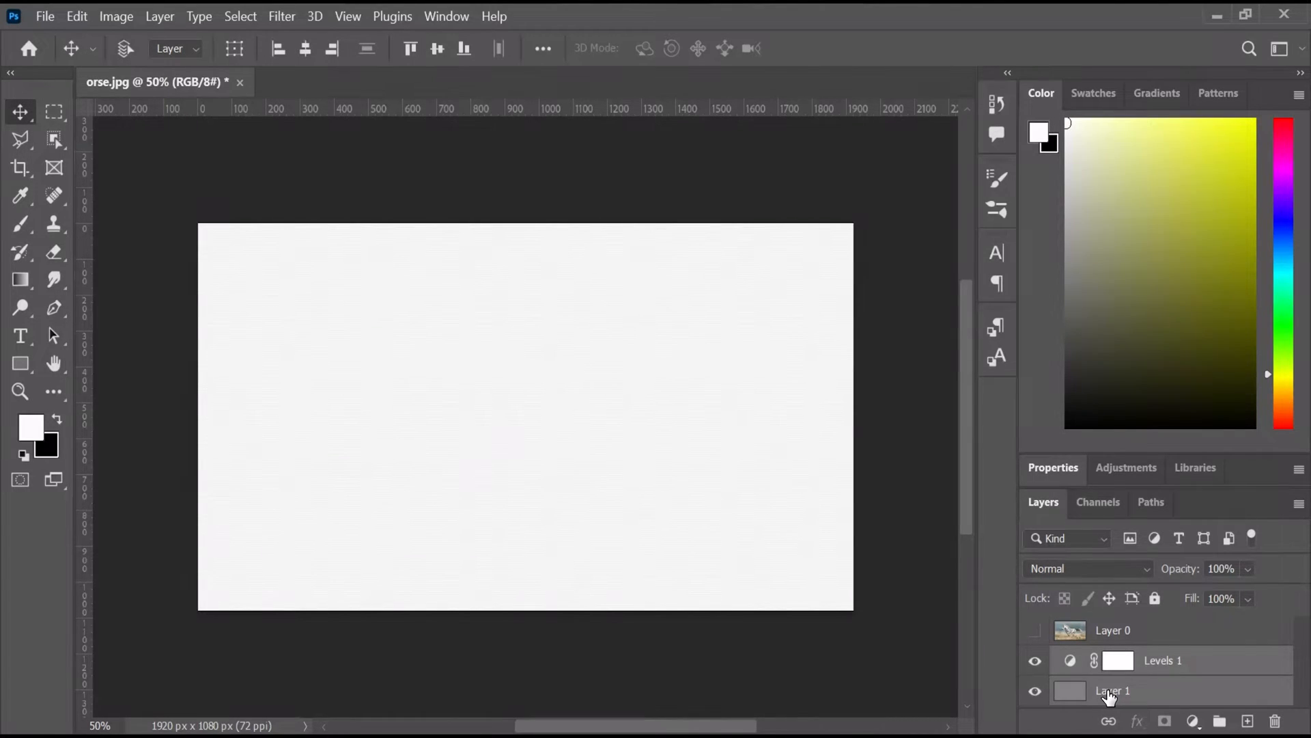
key("ctrl+g")
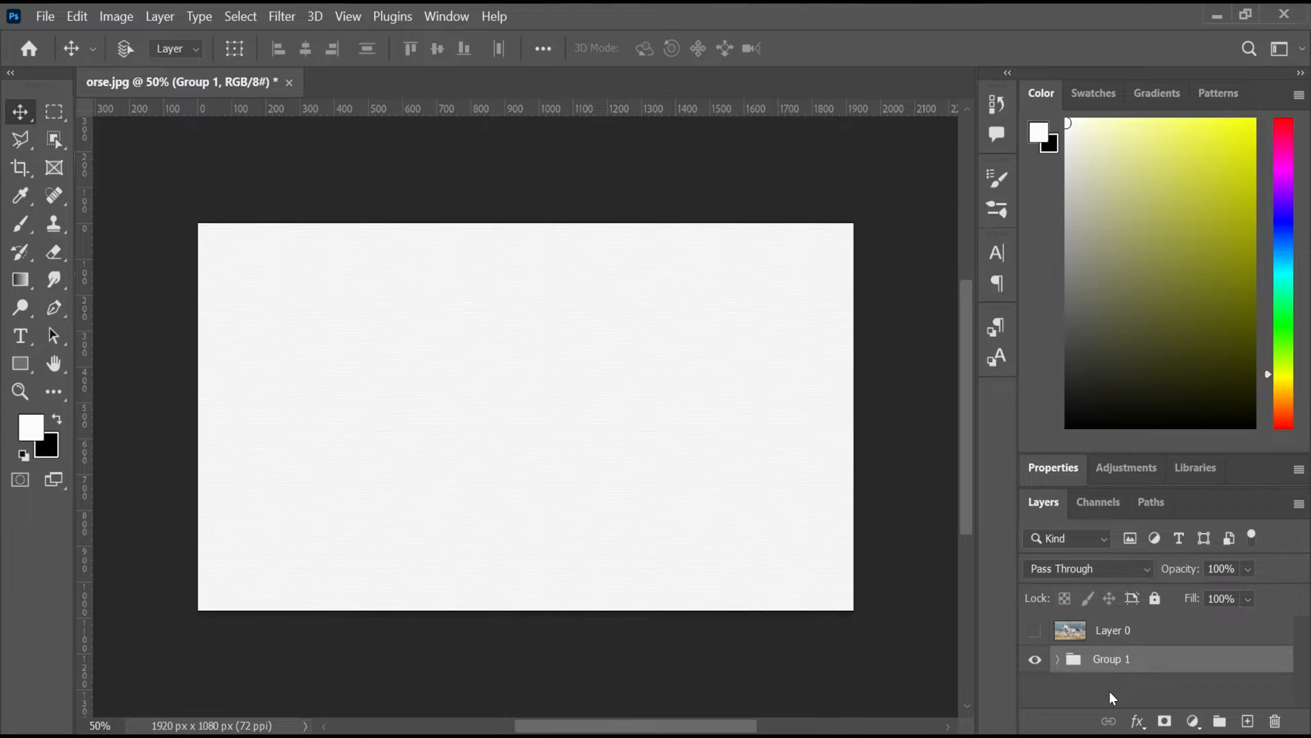
double_click(1106, 657)
type("paper")
key("Return")
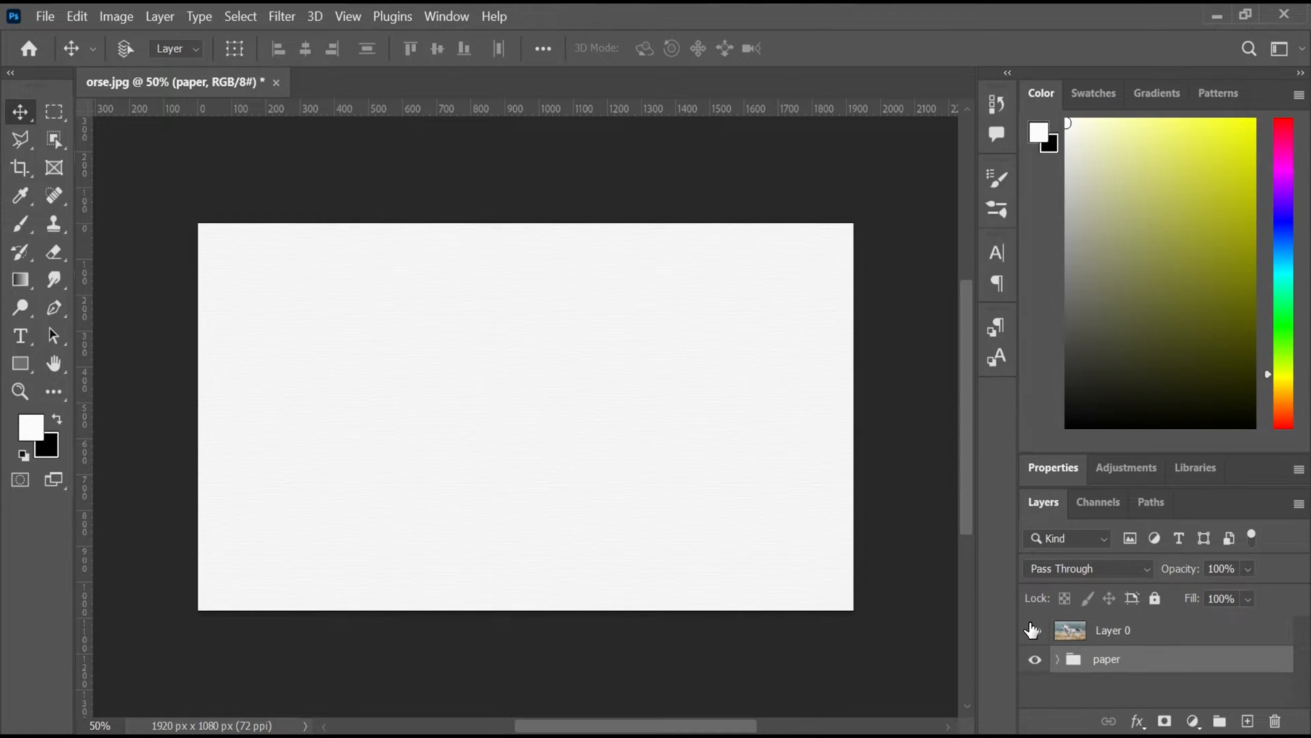
Show the horse layer and apply Filter Gallery effects to it, with Paint Daubs at brush size 6 and sharpness 20 beneath Rough Pastels.
left_click(1034, 629)
left_click(1062, 629)
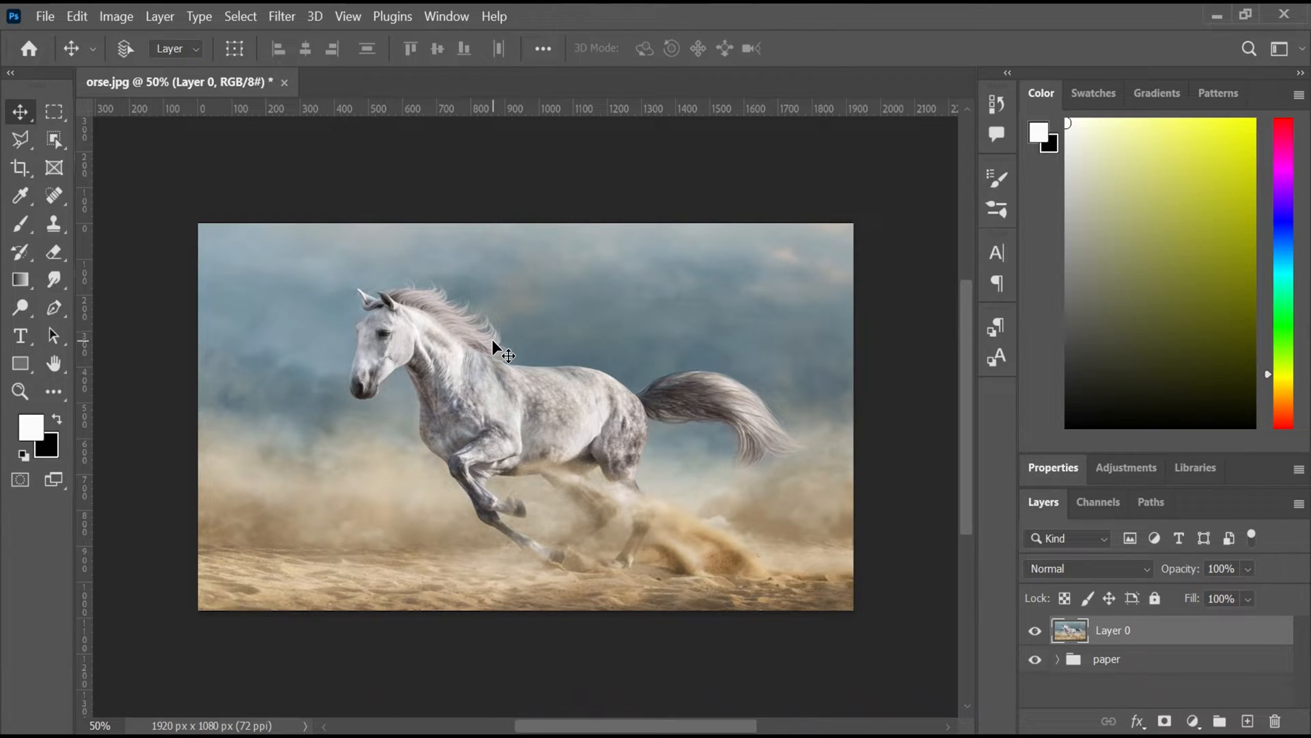
left_click(281, 16)
left_click(318, 122)
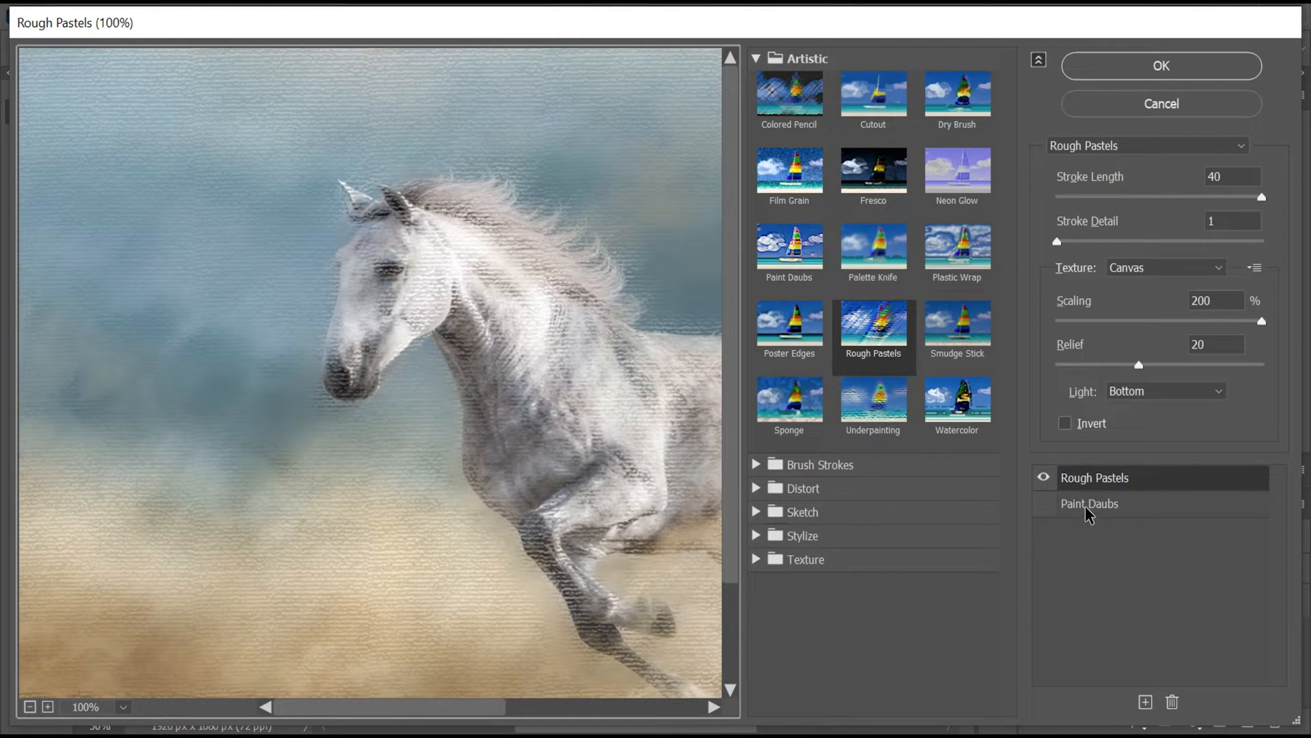
left_click(1147, 703)
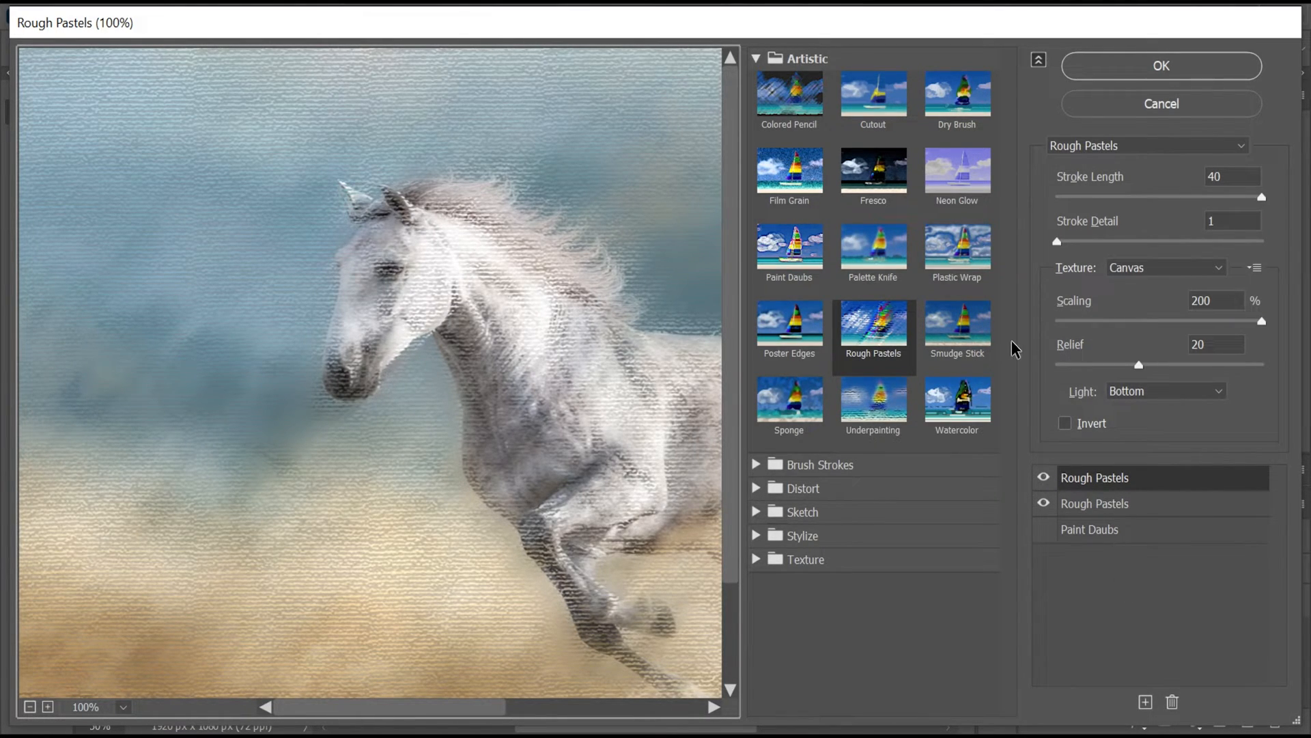
left_click(792, 251)
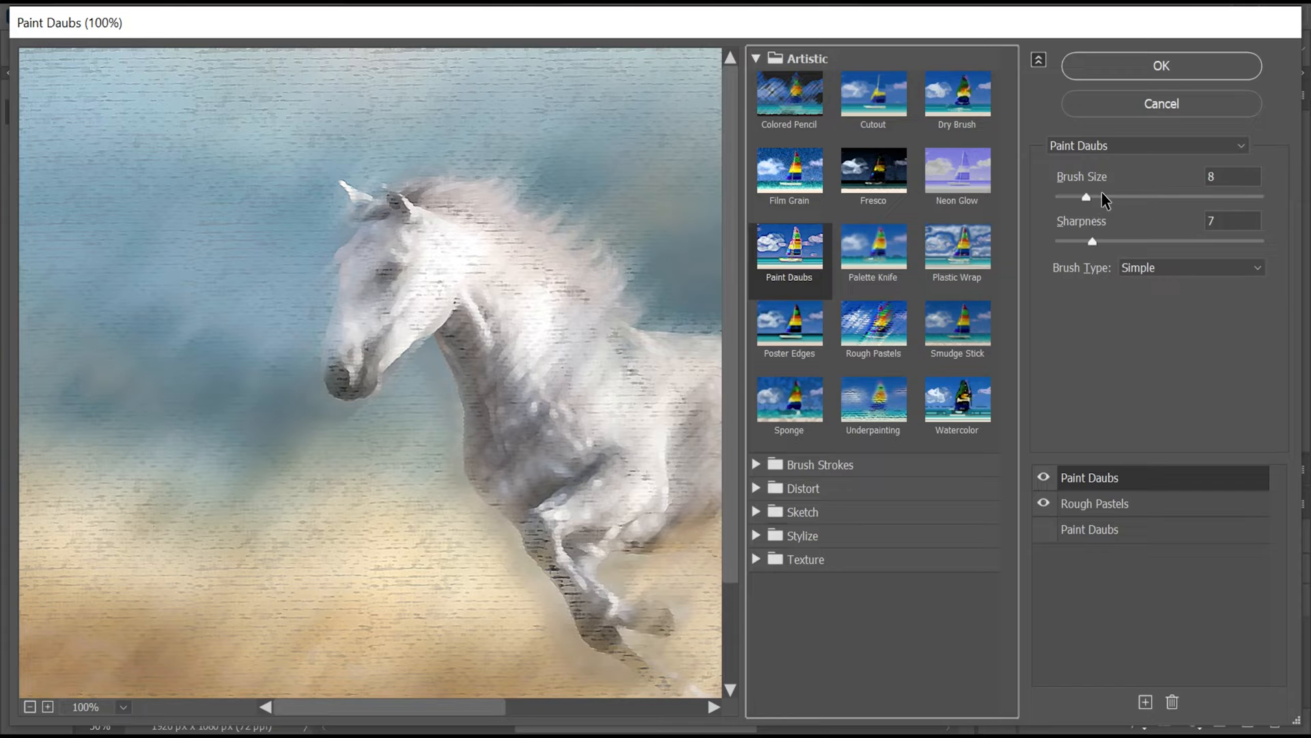
mouse_move(1086, 196)
left_mouse_down()
mouse_move(1127, 194)
mouse_move(1079, 198)
mouse_move(1080, 241)
mouse_move(1161, 240)
left_mouse_up()
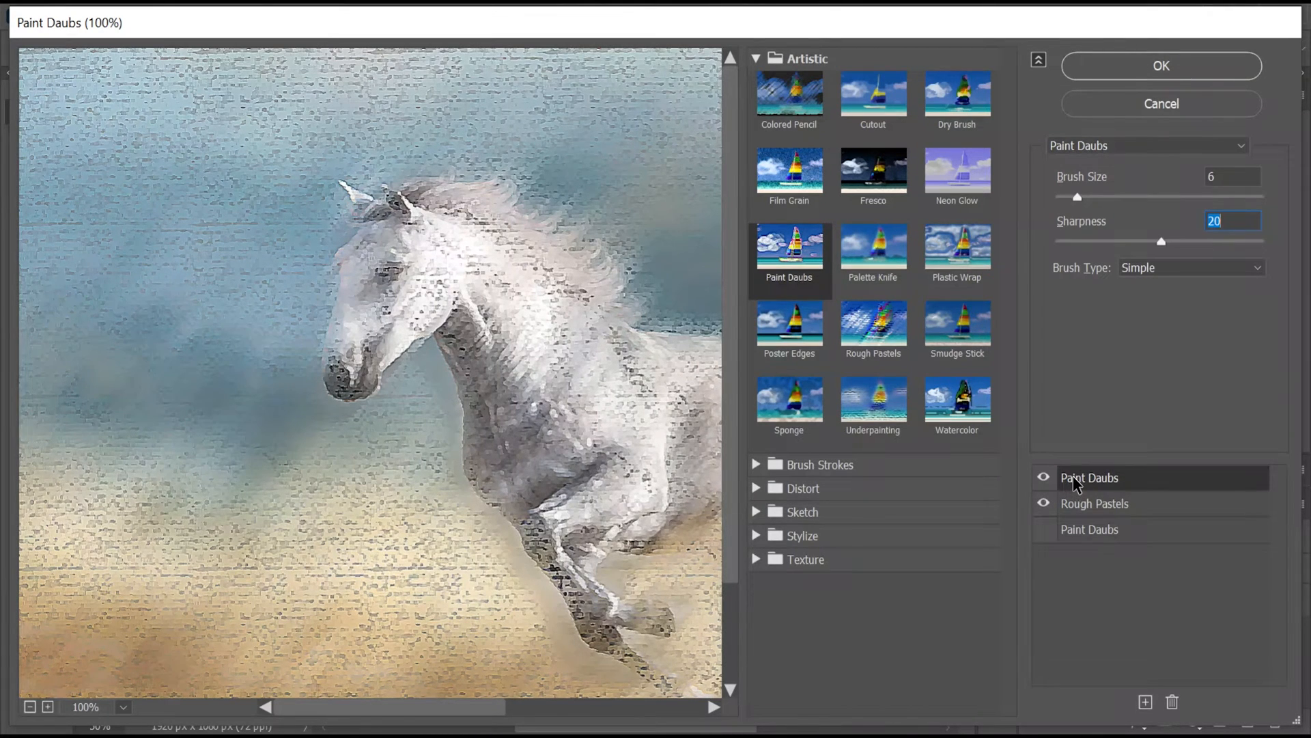
left_click_drag(1075, 483, 1076, 511)
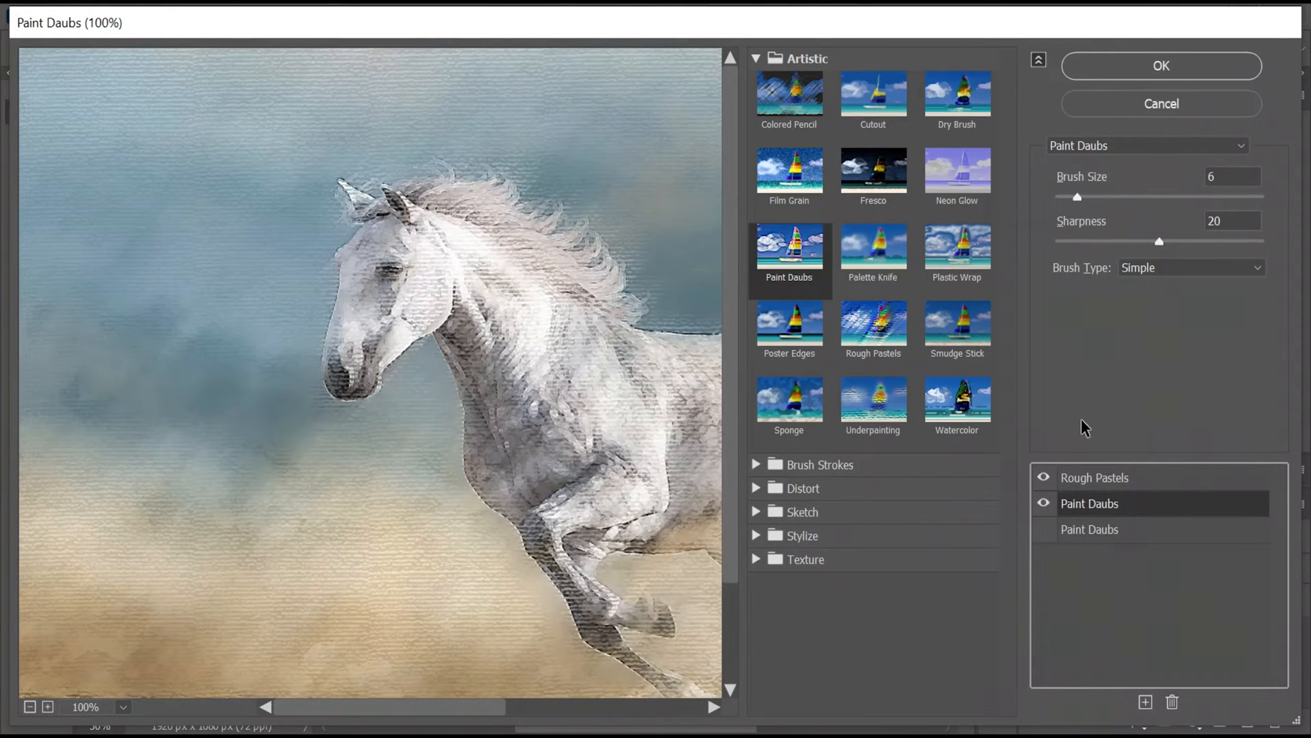
left_click(1138, 71)
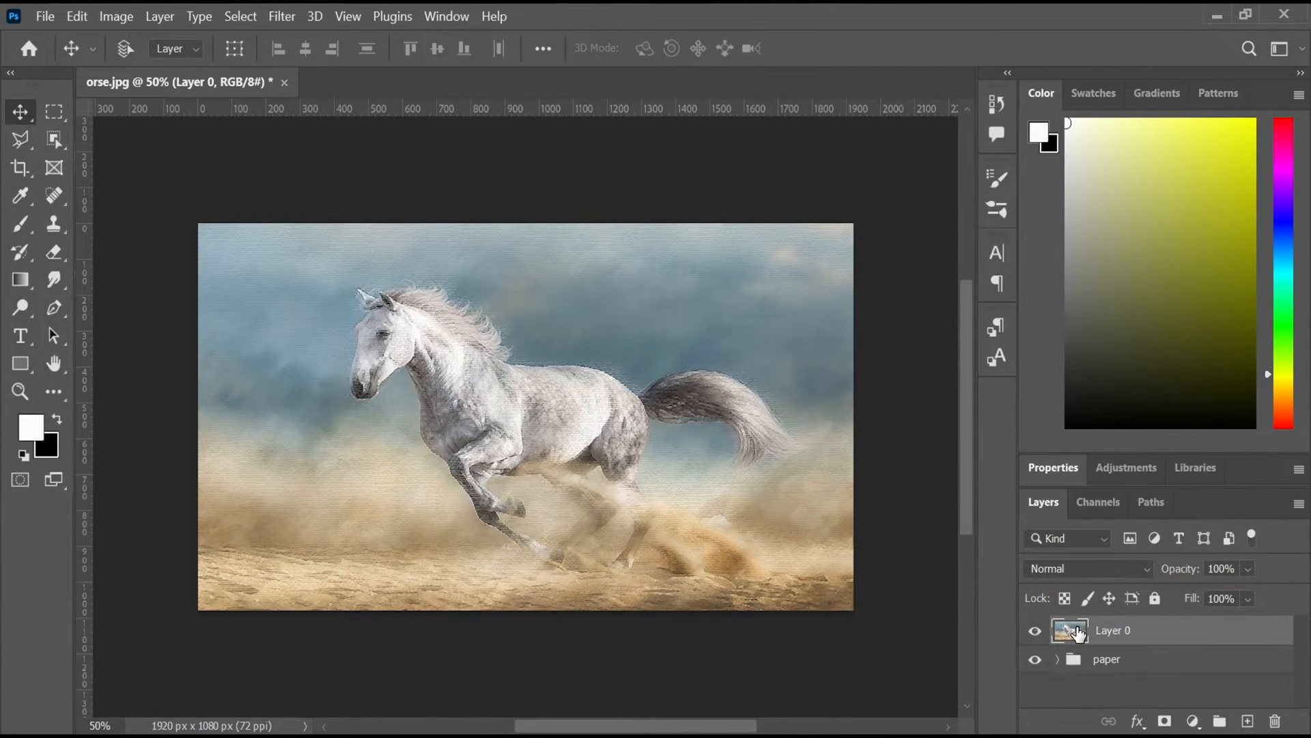
Convert the horse layer to a smart object and place a duplicate above it in Luminosity blend mode.
right_click(1115, 630)
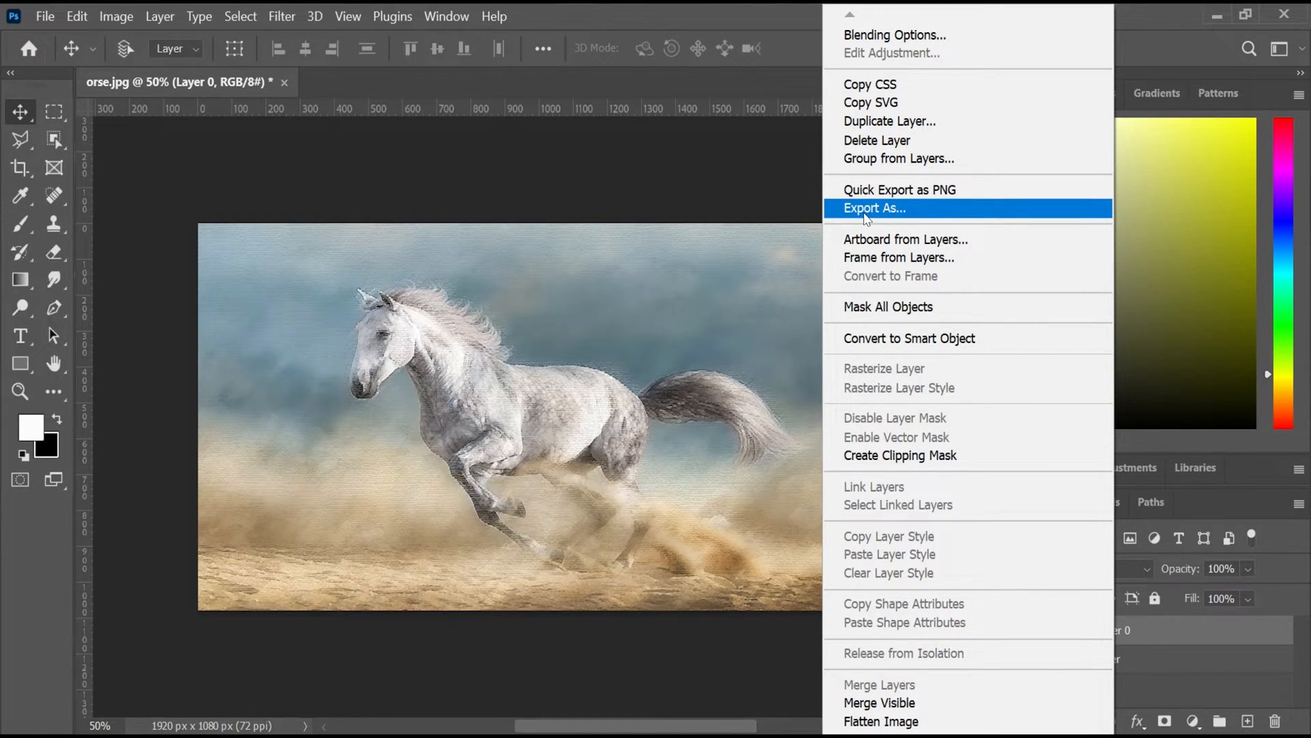
left_click(884, 337)
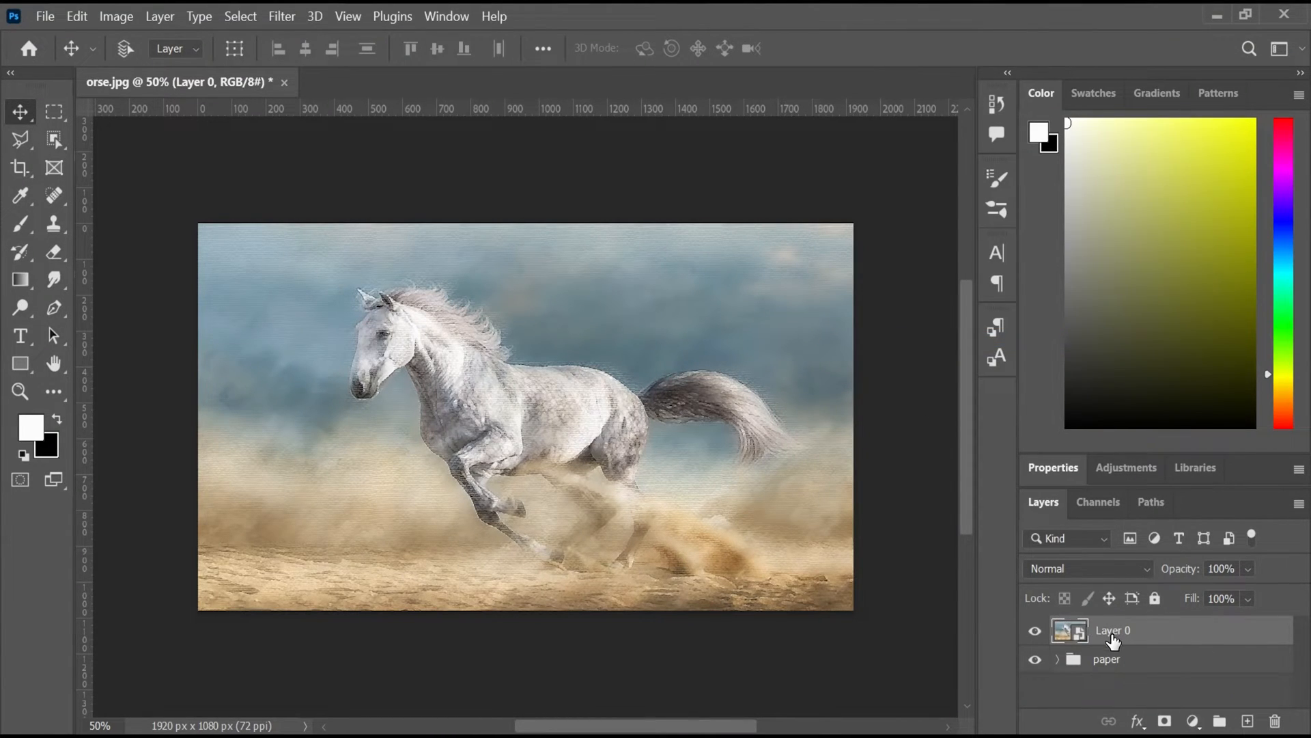
mouse_move(1112, 634)
left_mouse_down()
mouse_move(1123, 653)
mouse_move(1114, 638)
left_mouse_up()
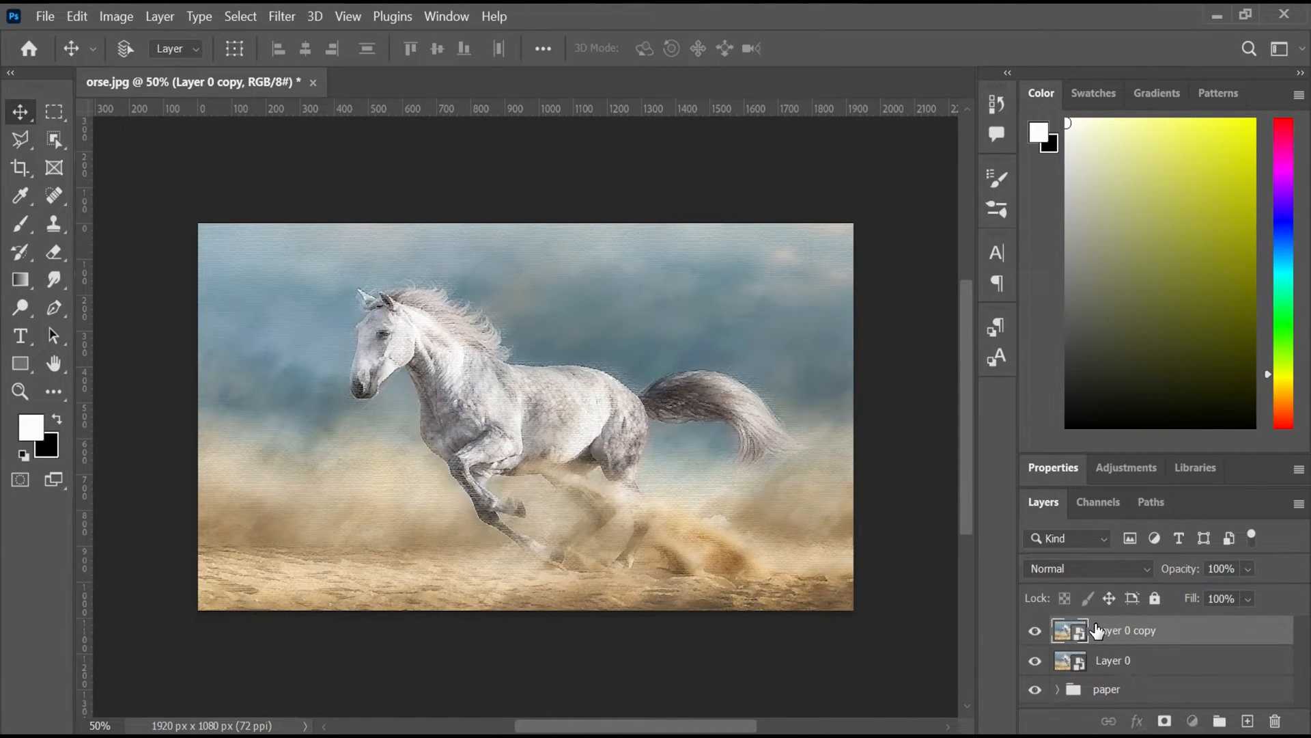
left_click(1086, 568)
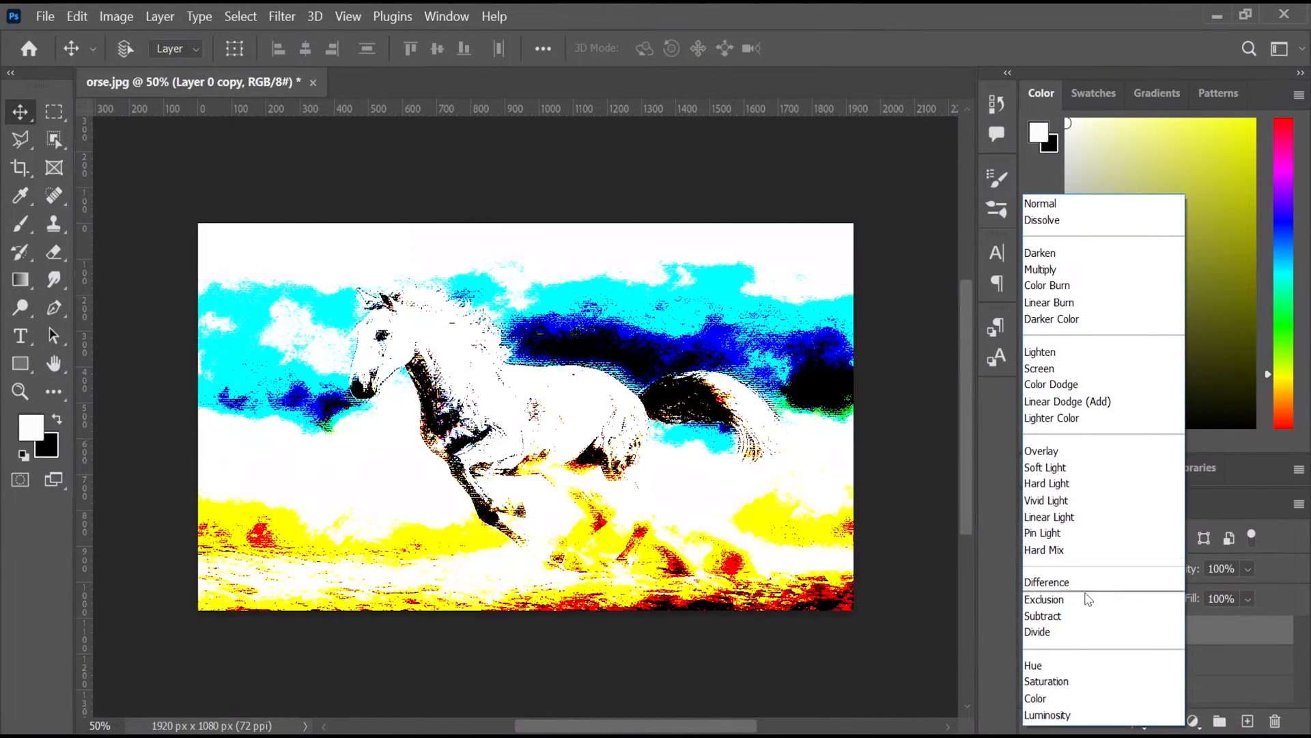
left_click(1045, 715)
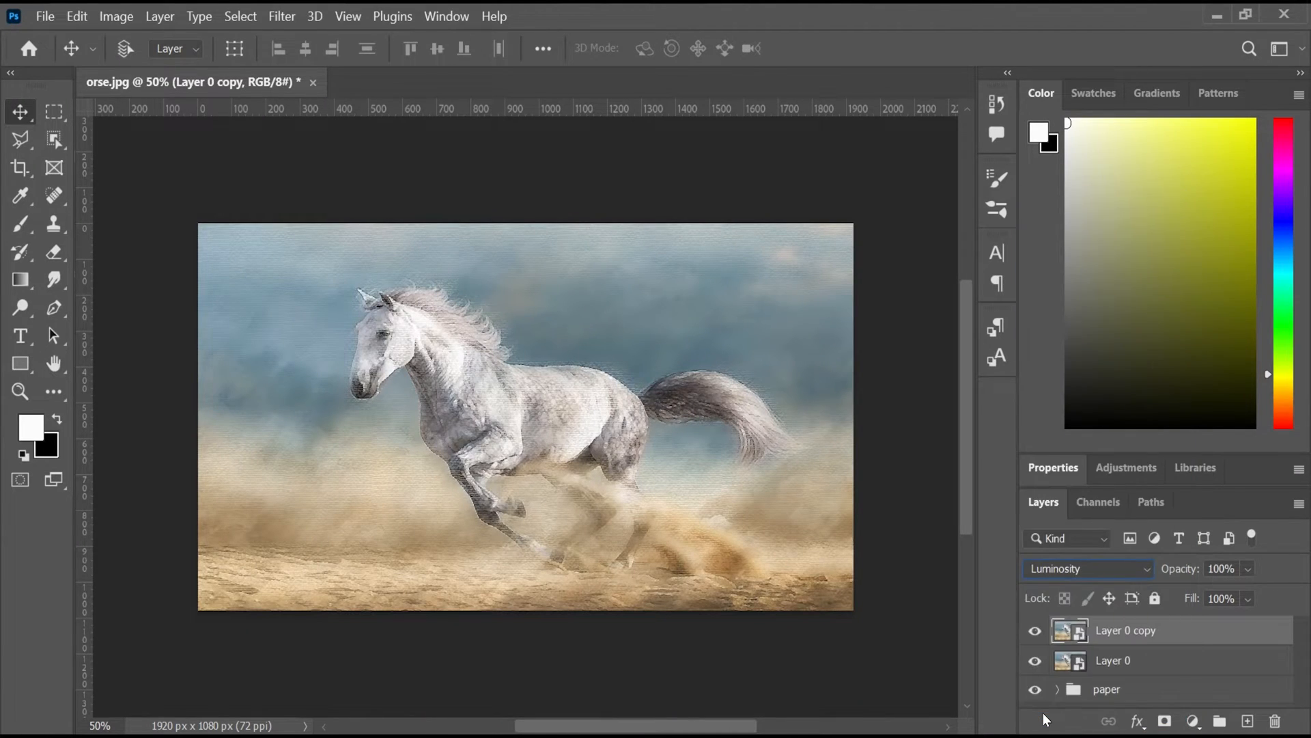
In the Filter Gallery for the duplicate horse layer, replace the Rough Pastels effect with Texturizer.
left_click(280, 17)
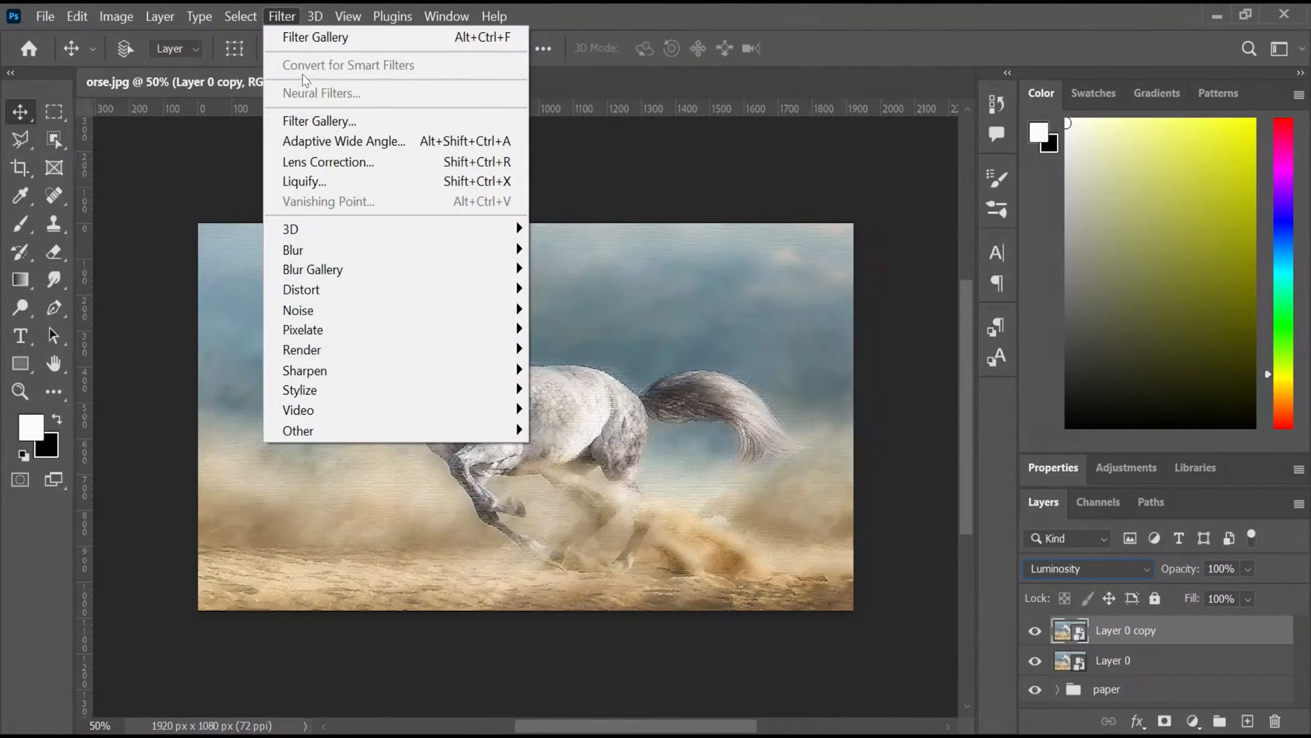
left_click(314, 120)
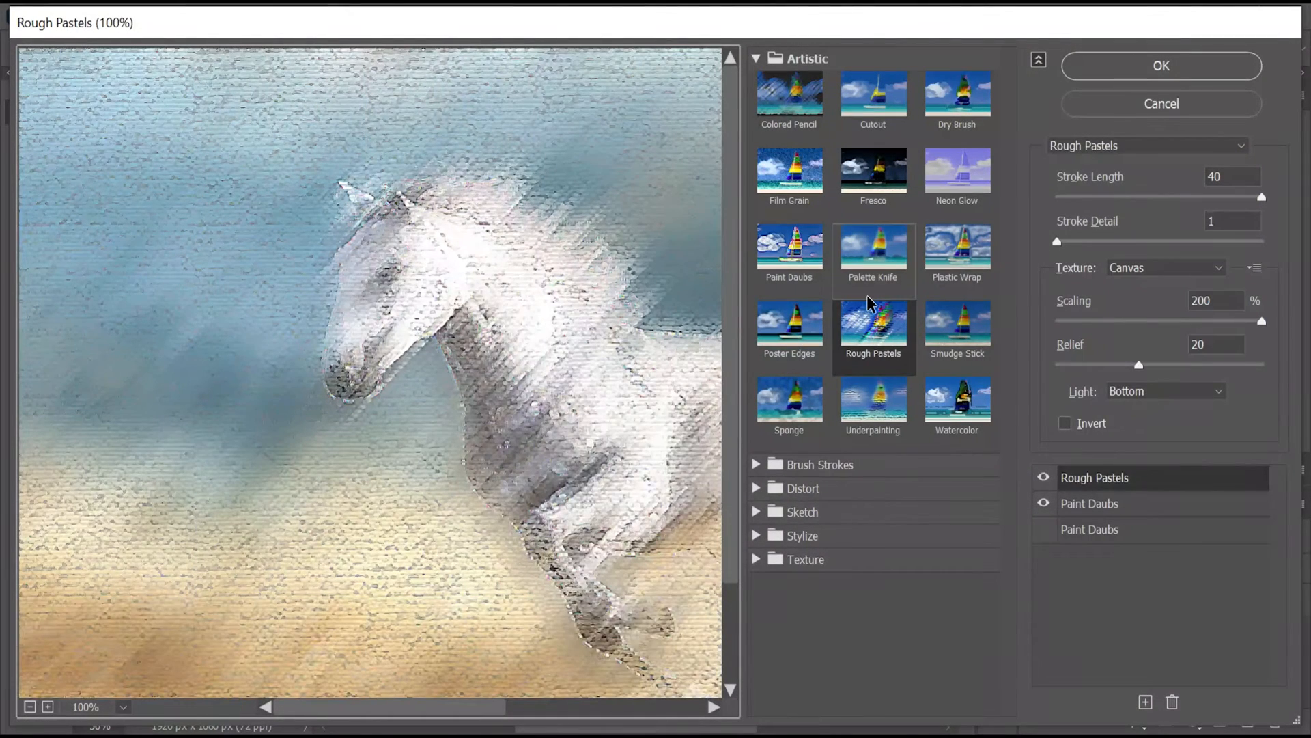
left_click(756, 465)
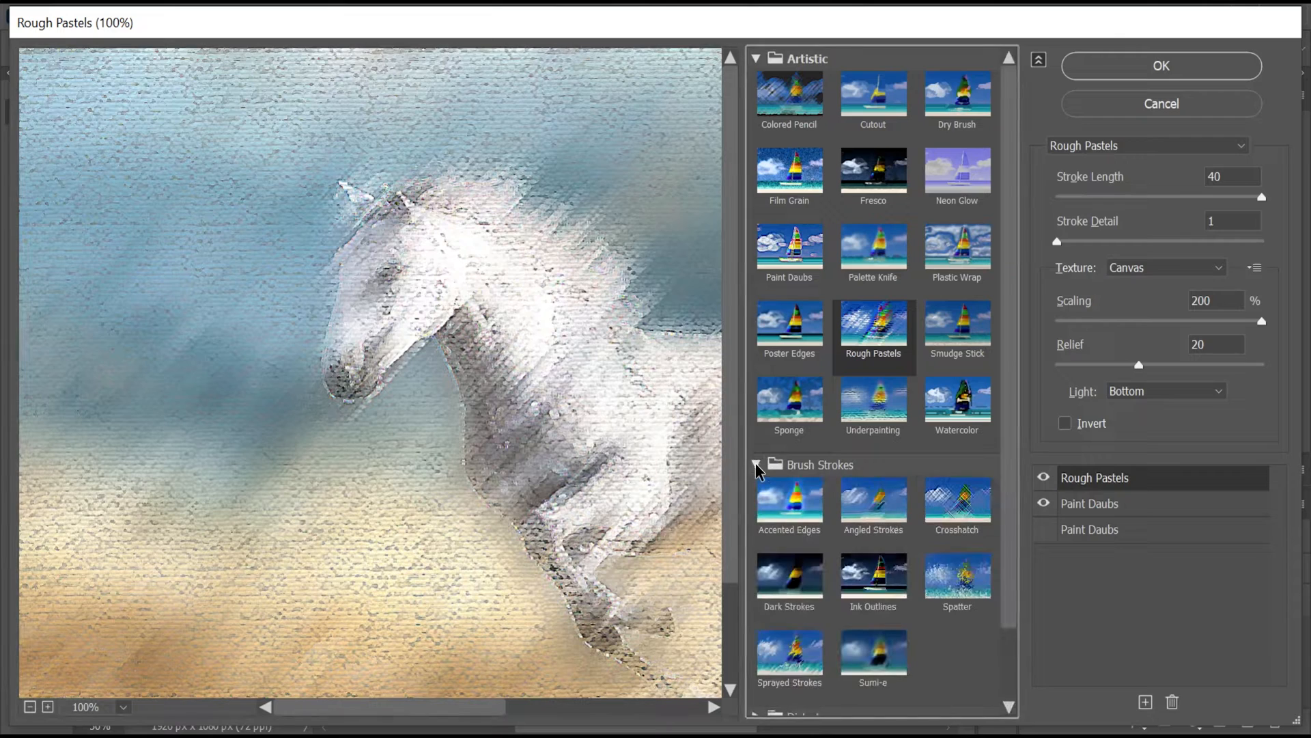
left_click(756, 465)
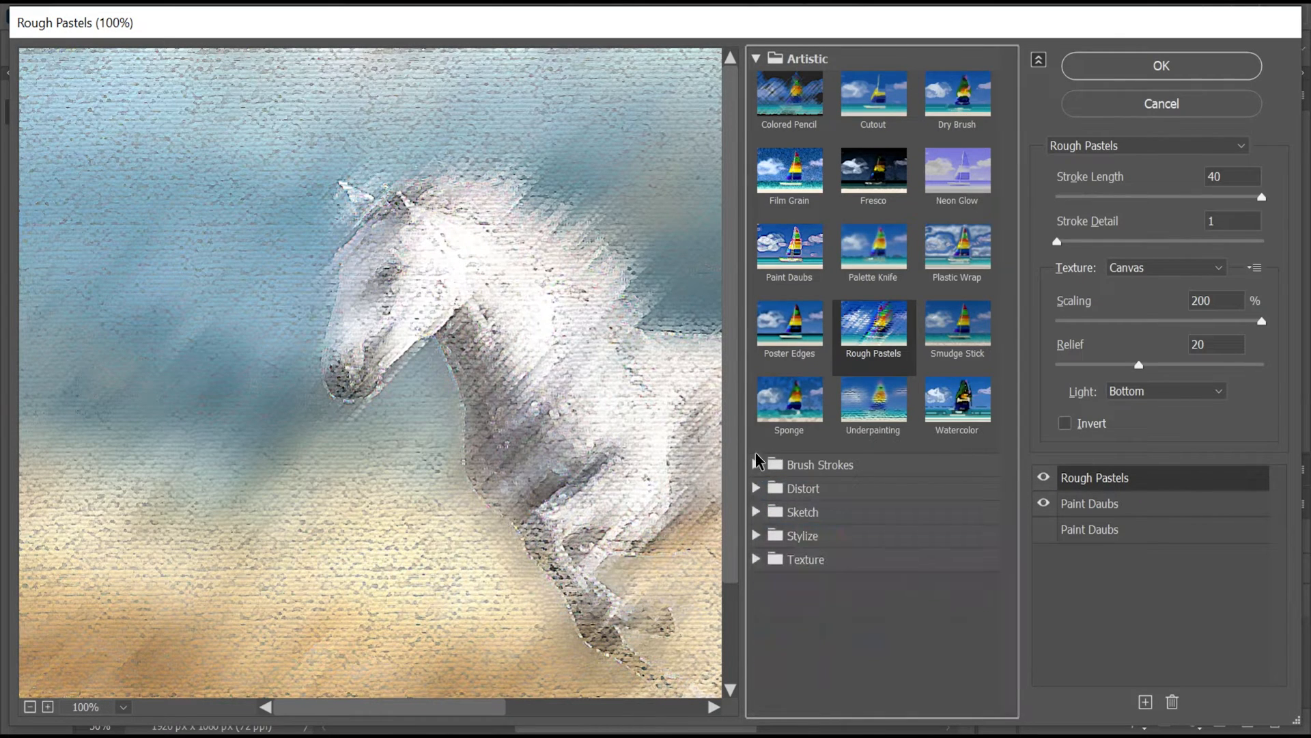
left_click(756, 560)
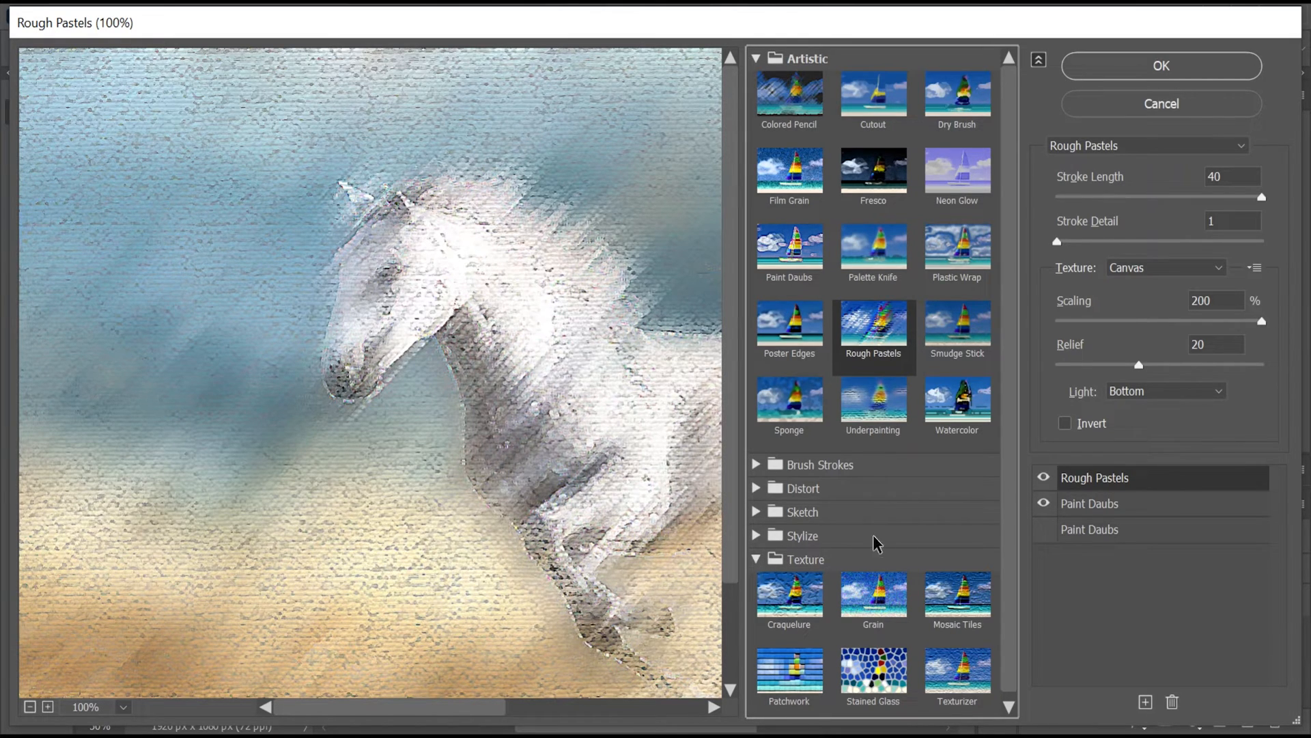
left_click(959, 655)
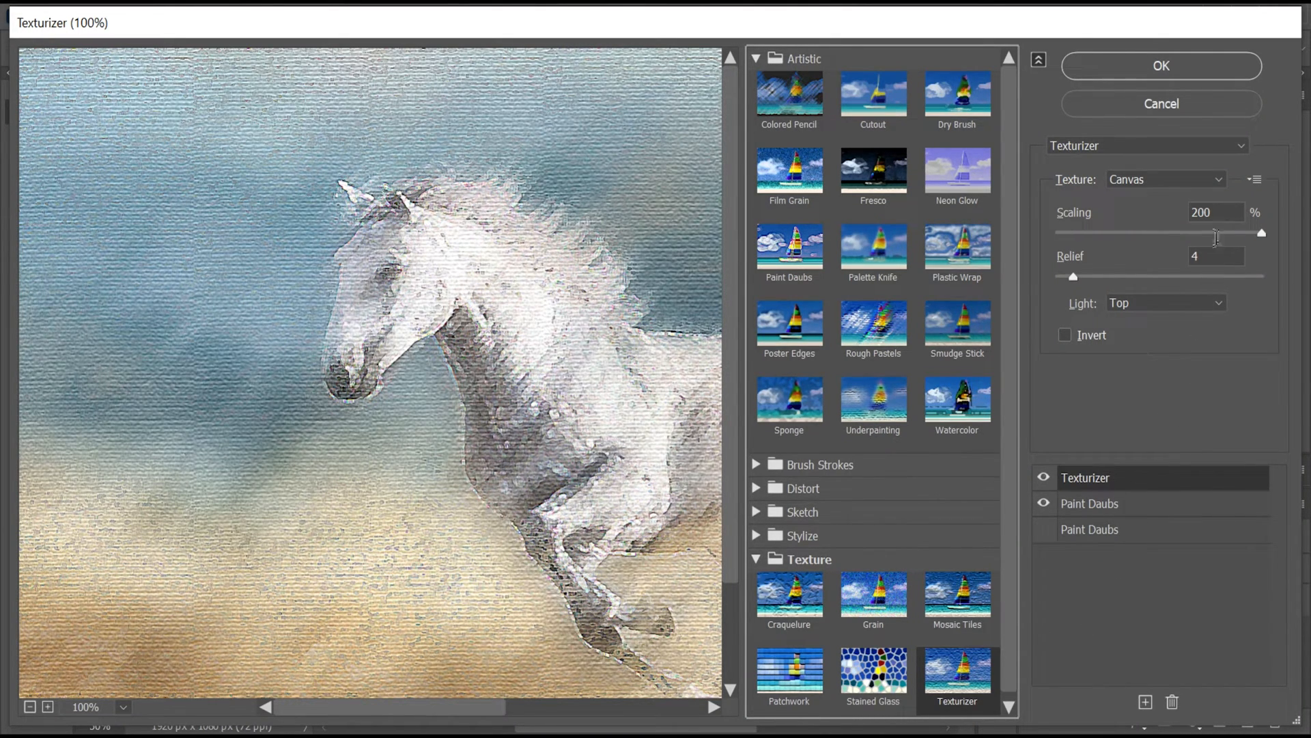
Use the Canvas texture at 200% scaling and relief 4, hide the Paint Daubs effect beneath Texturizer, and apply the gallery.
left_click(1193, 183)
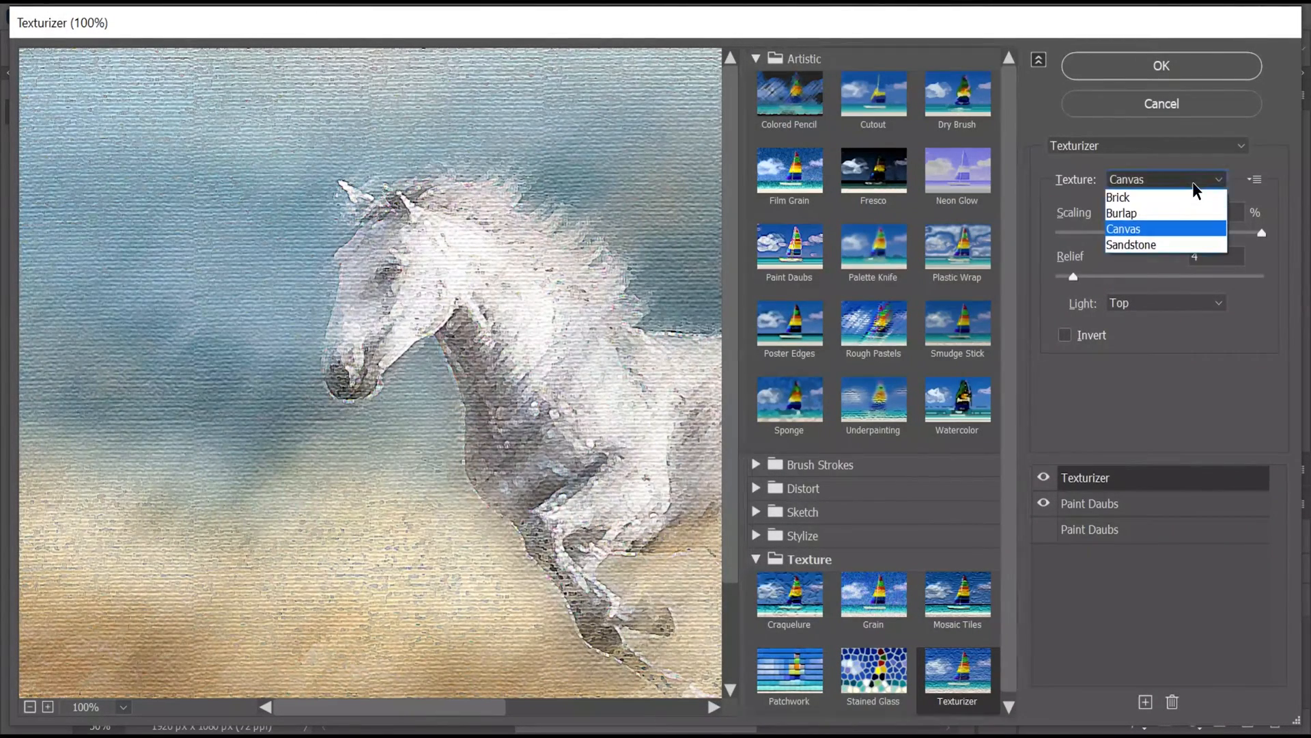
left_click(1208, 213)
left_click(1189, 203)
left_click(1195, 255)
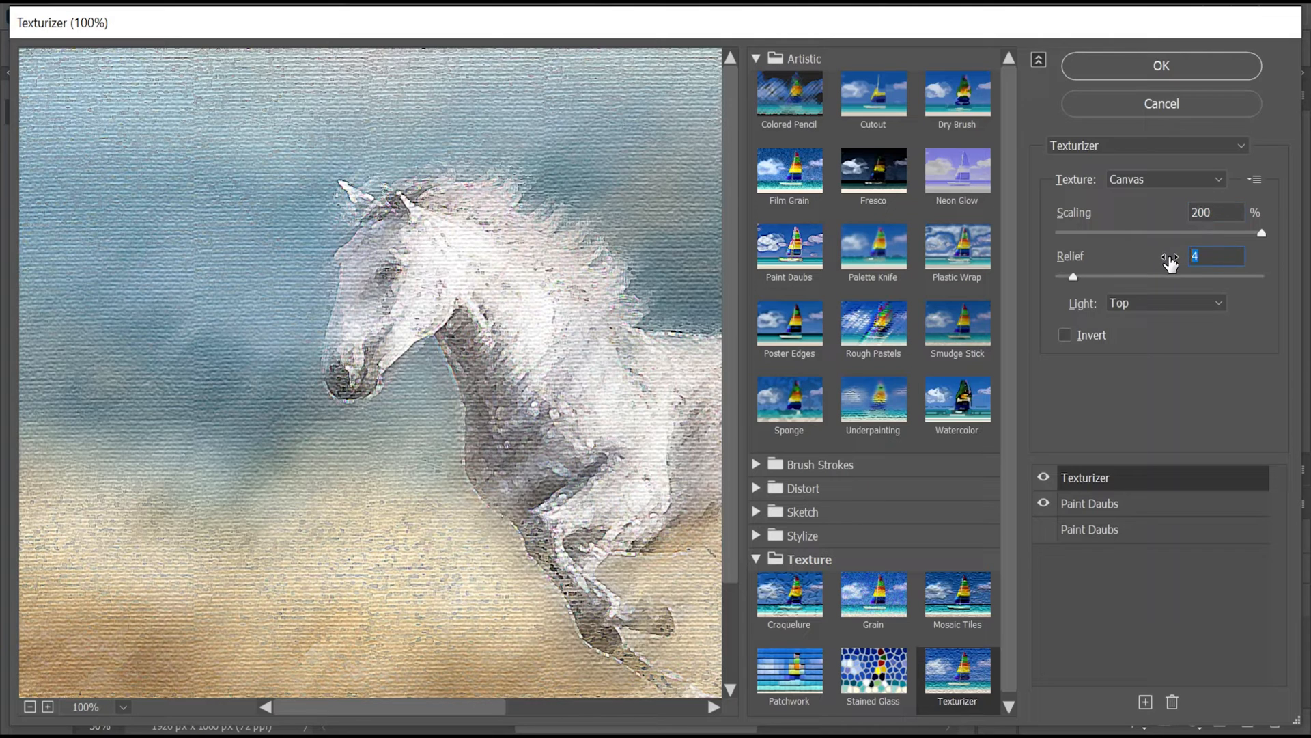
left_click(1045, 504)
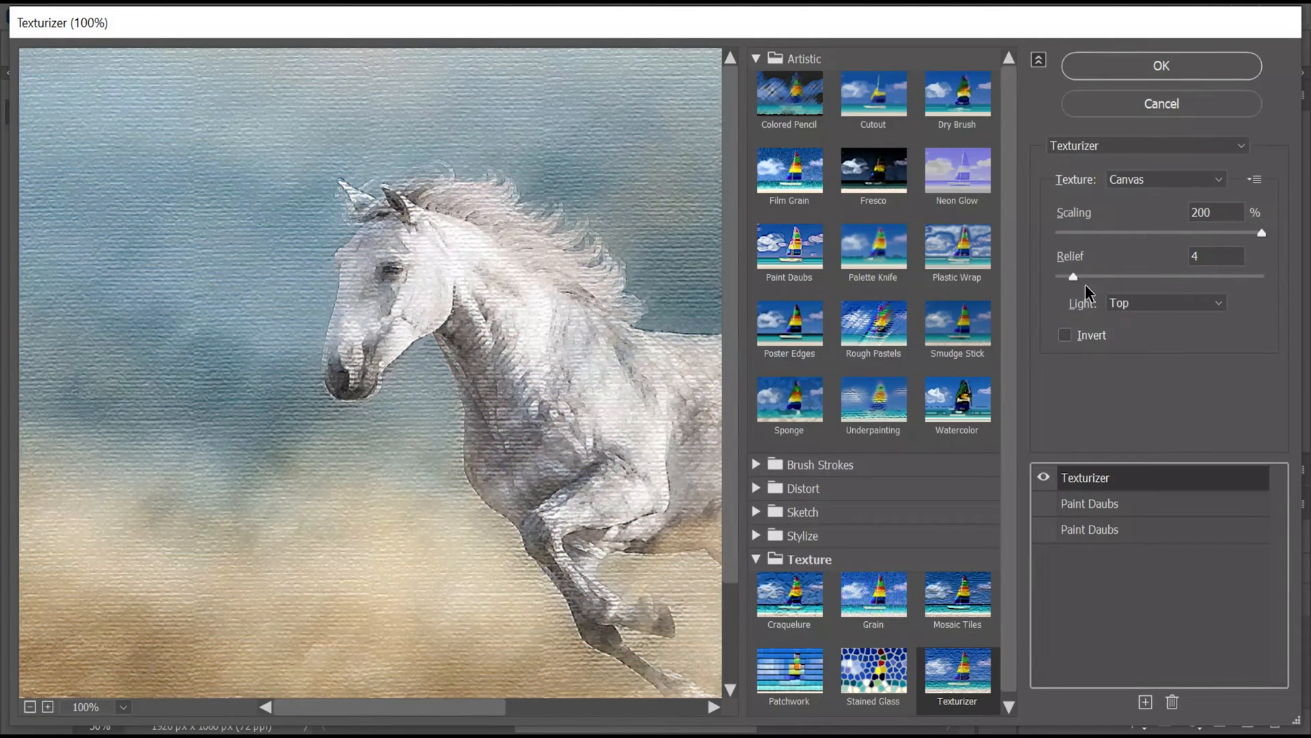
left_click(1155, 65)
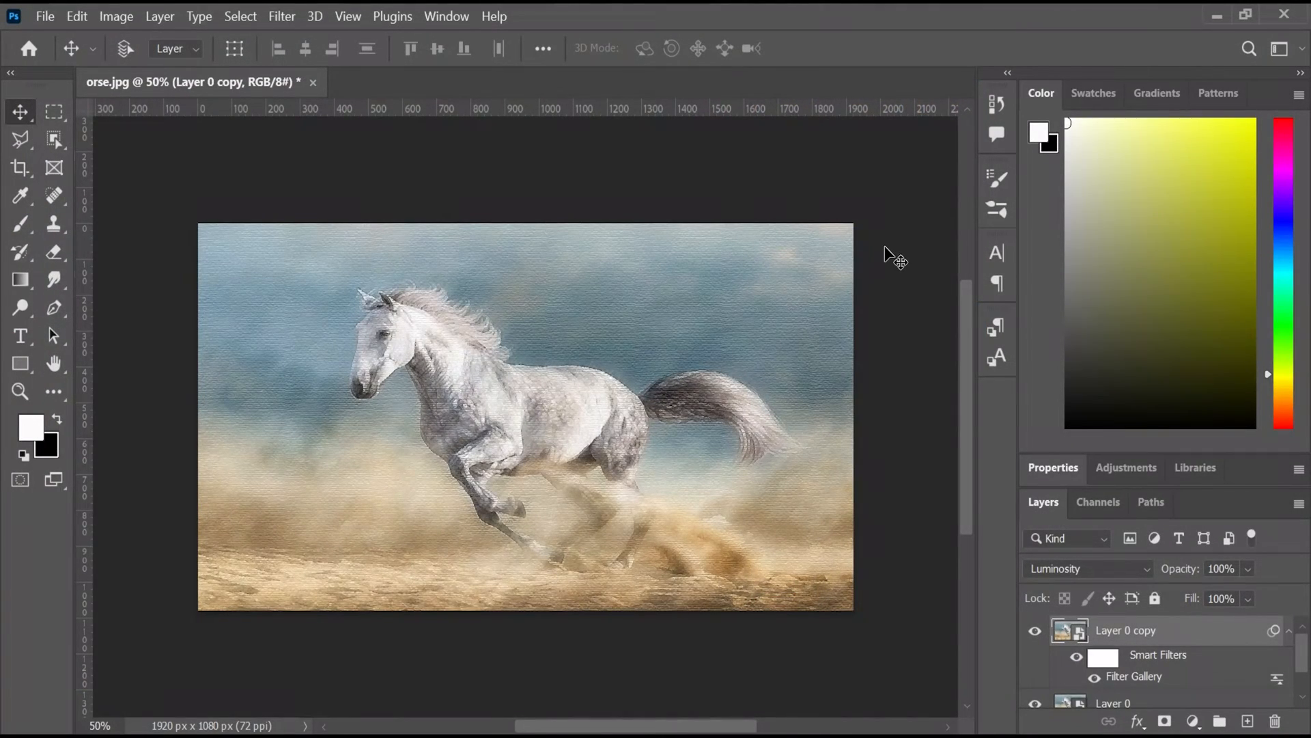
Add a Vibrance adjustment above the duplicate horse layer with vibrance +100 and saturation +40.
key("ctrl+equal")
key("ctrl+equal")
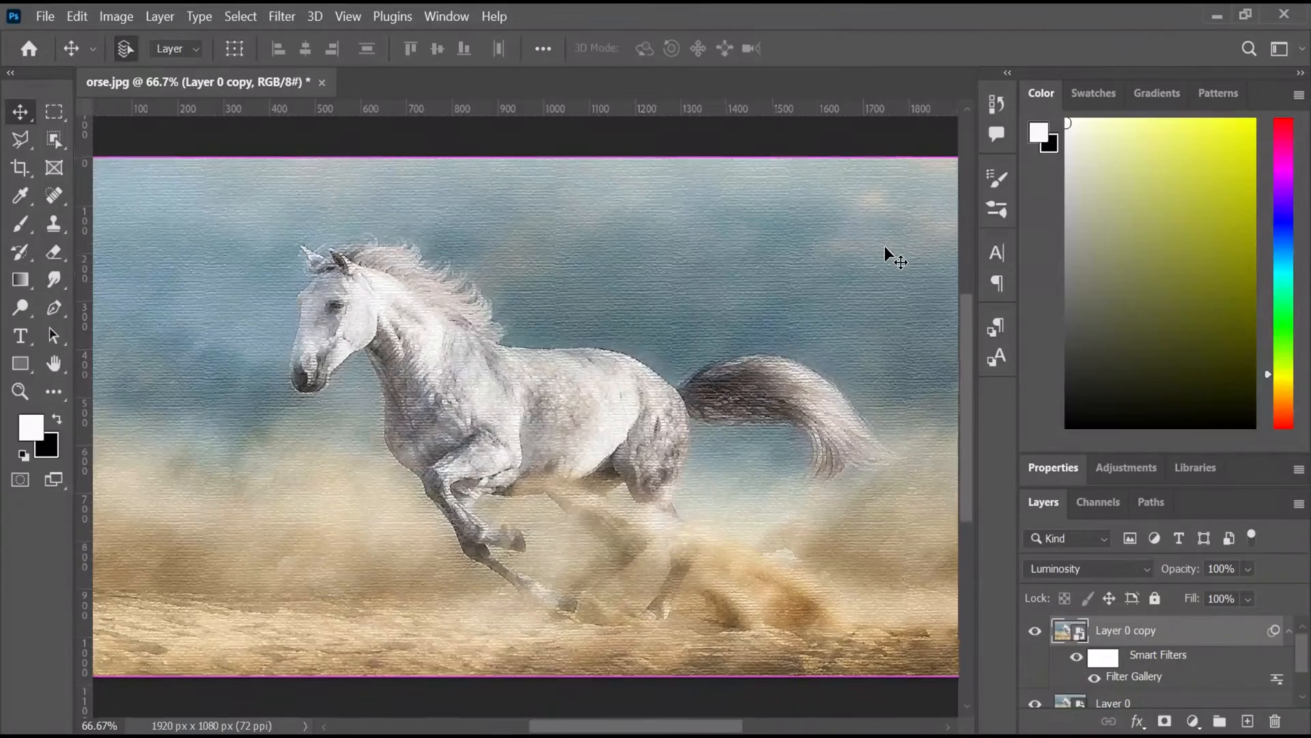
key("ctrl+minus")
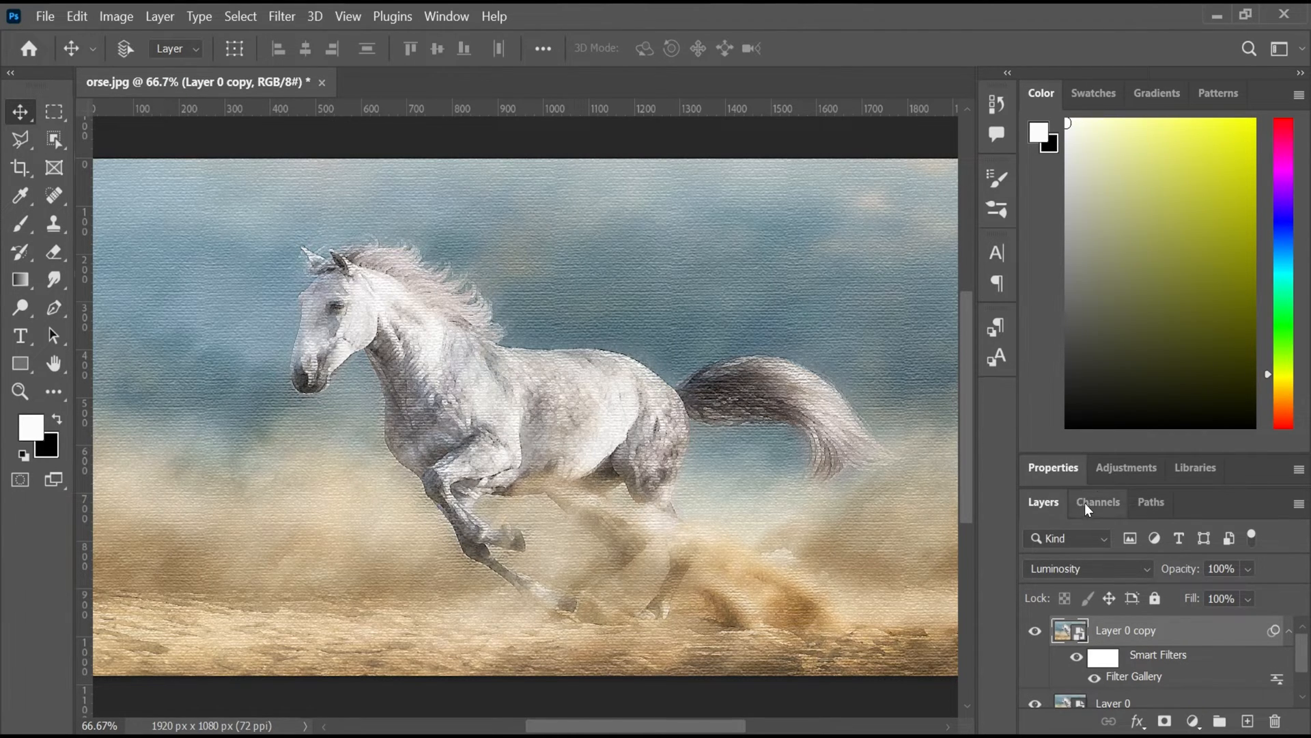
left_click(1116, 470)
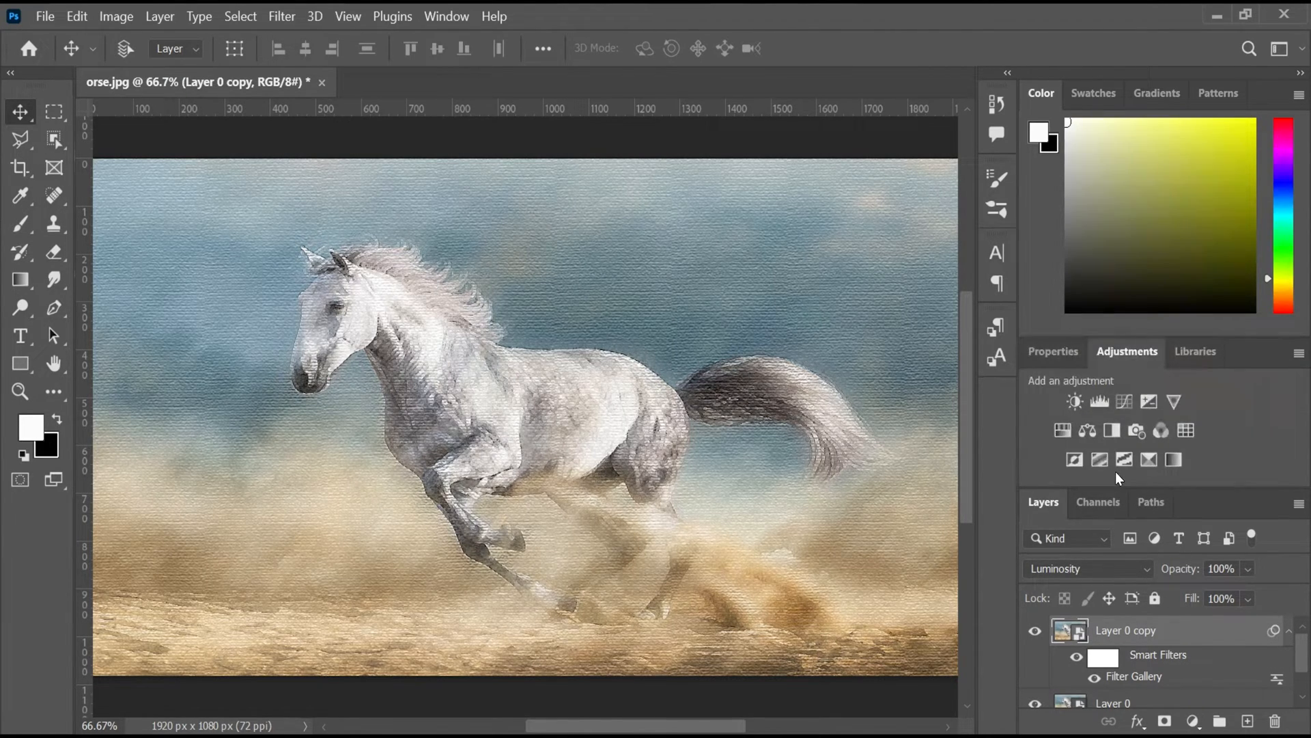
left_click(1175, 398)
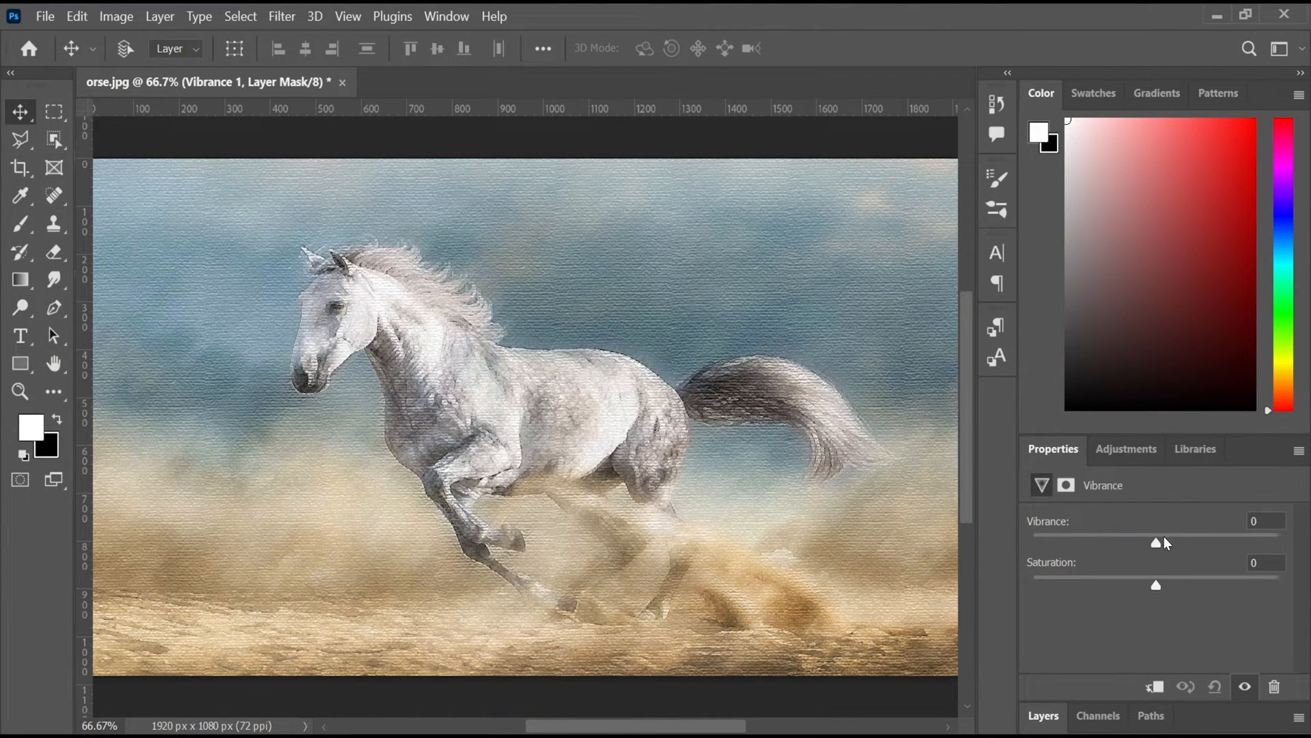
left_click_drag(1157, 540, 1216, 541)
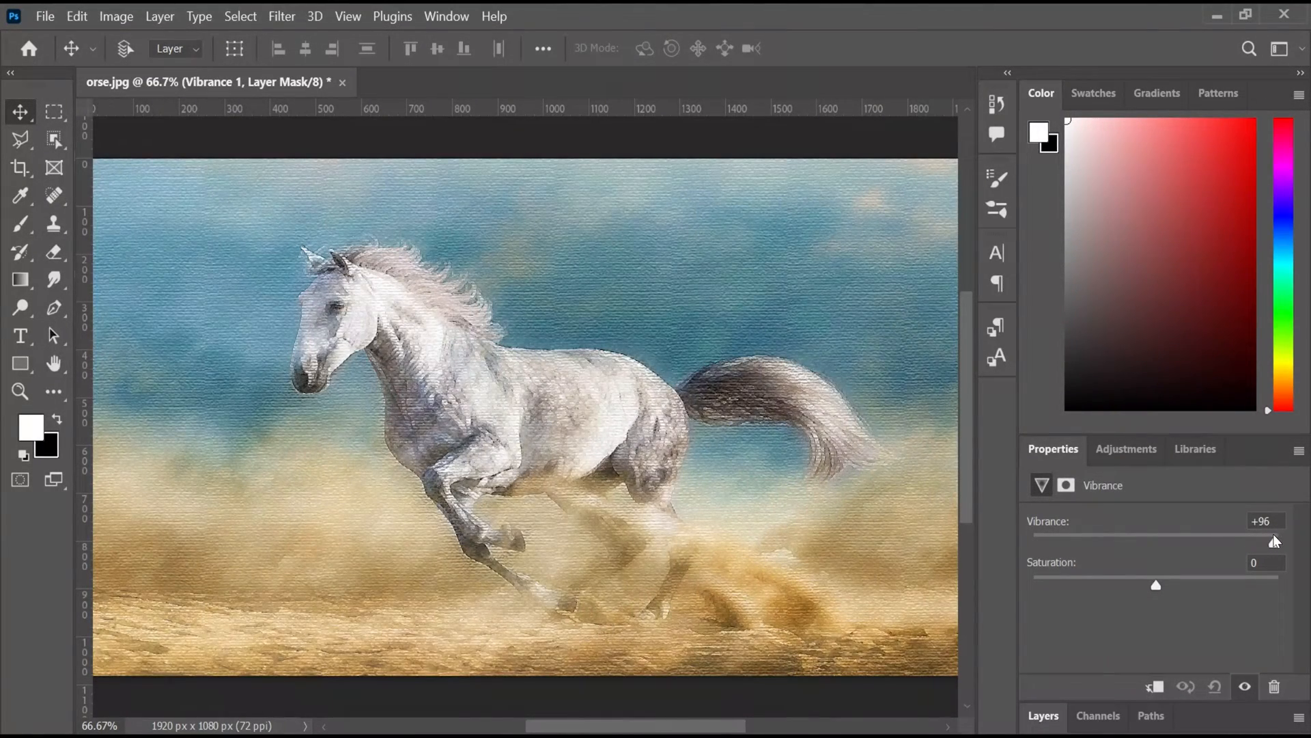
left_click_drag(1284, 532, 1291, 532)
left_click_drag(1157, 580, 1210, 598)
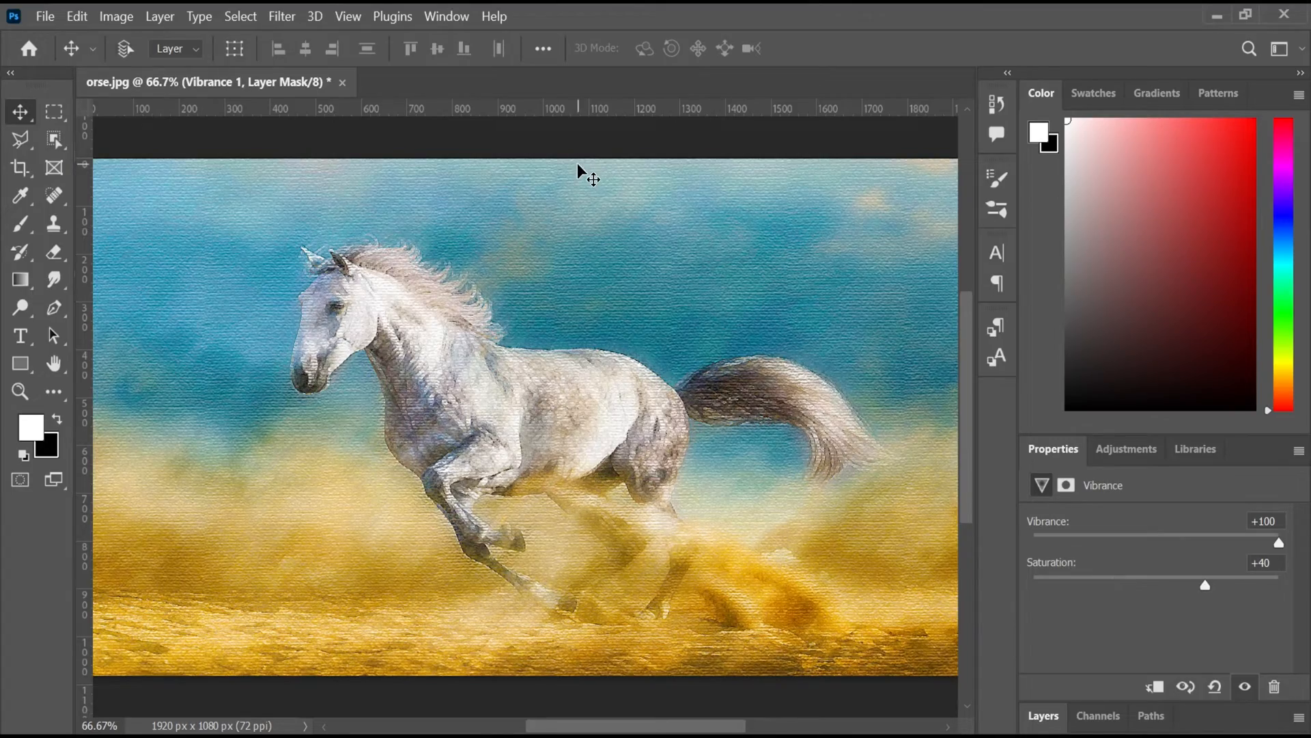
Add a Photo Filter adjustment above the Vibrance layer and set it to Cooling Filter (80).
key("ctrl+plus")
key("ctrl+minus")
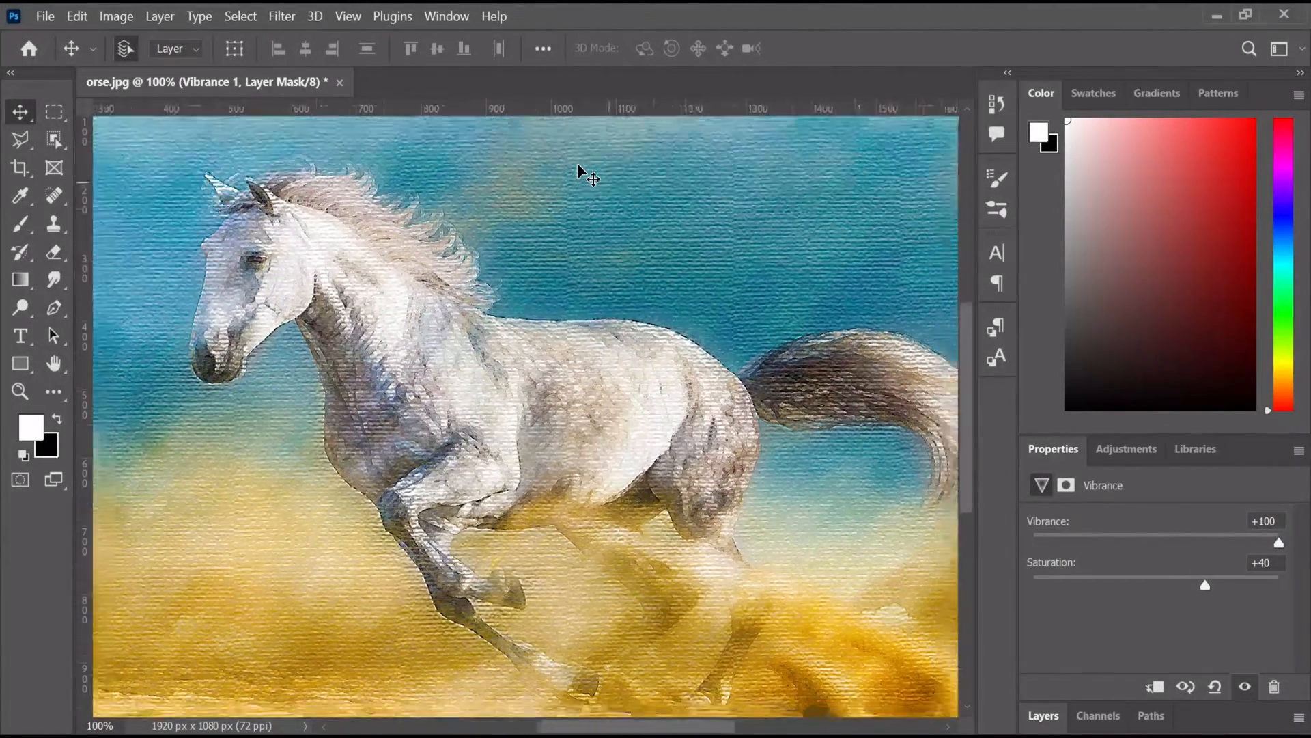
left_click(1125, 449)
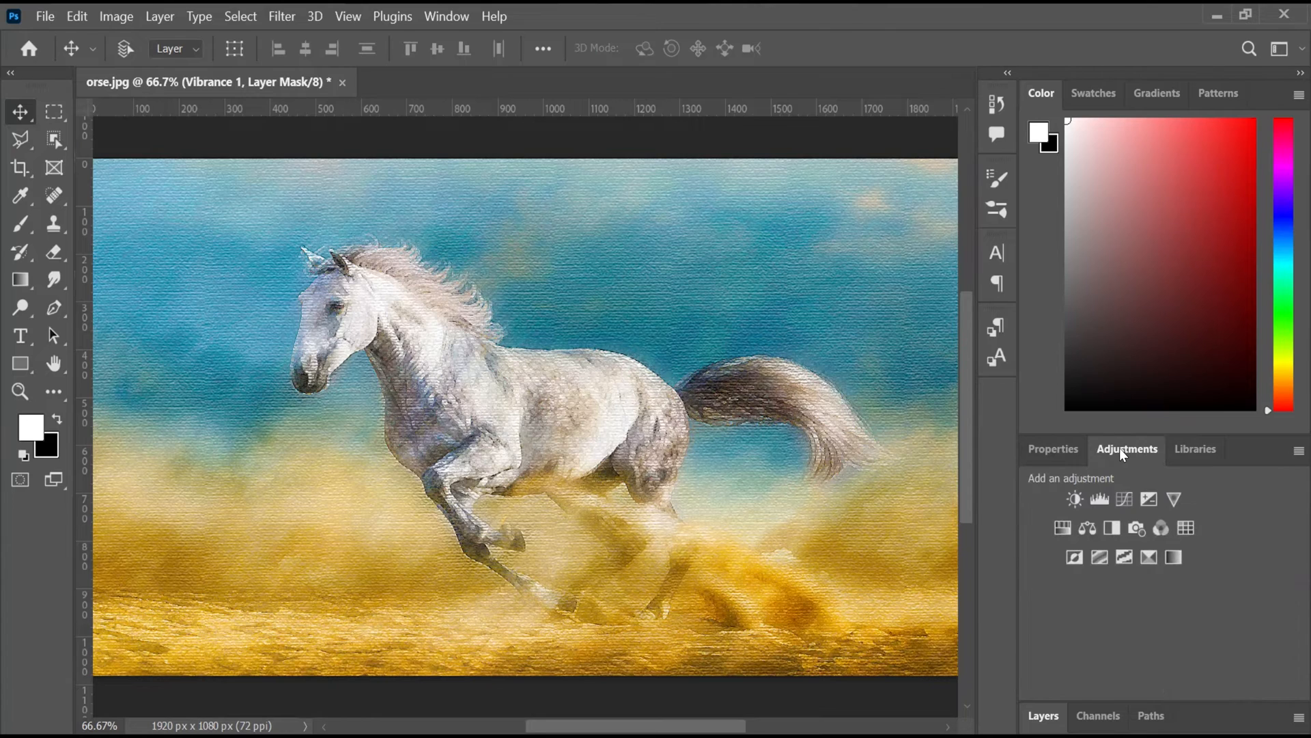
left_click(1138, 525)
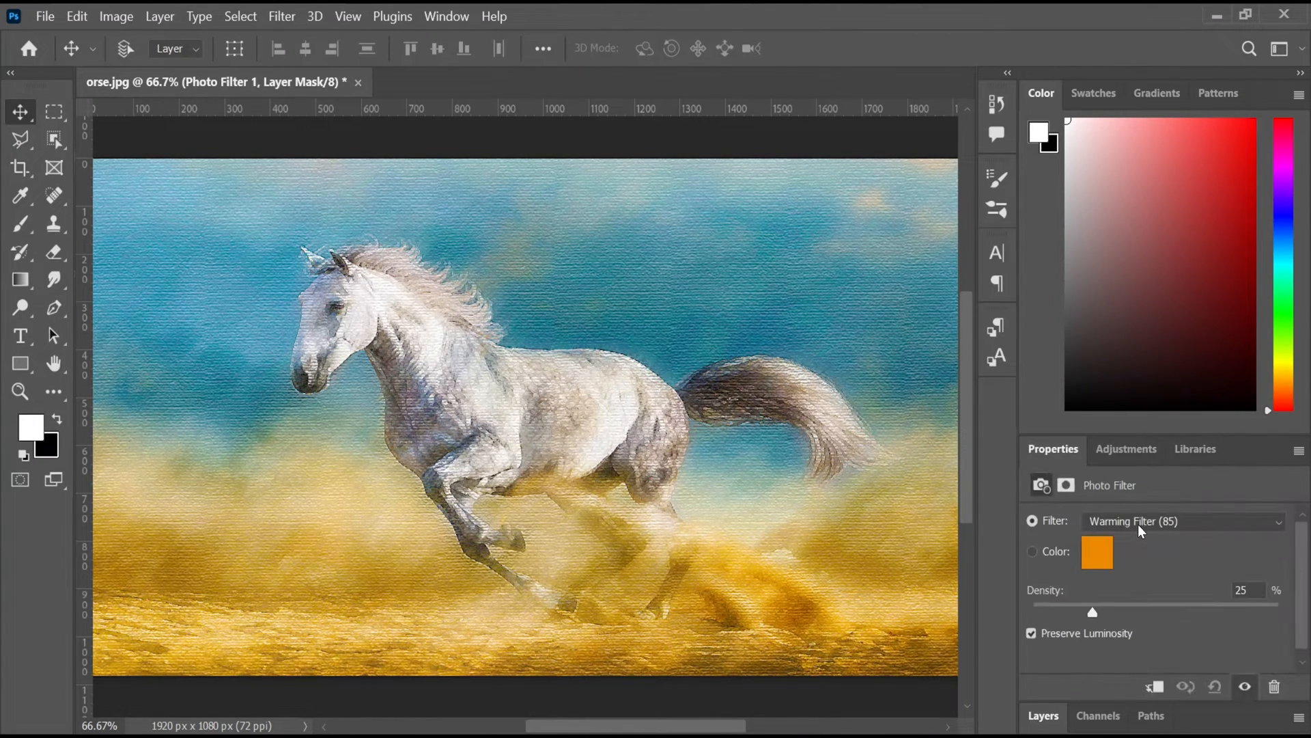
left_click(1210, 522)
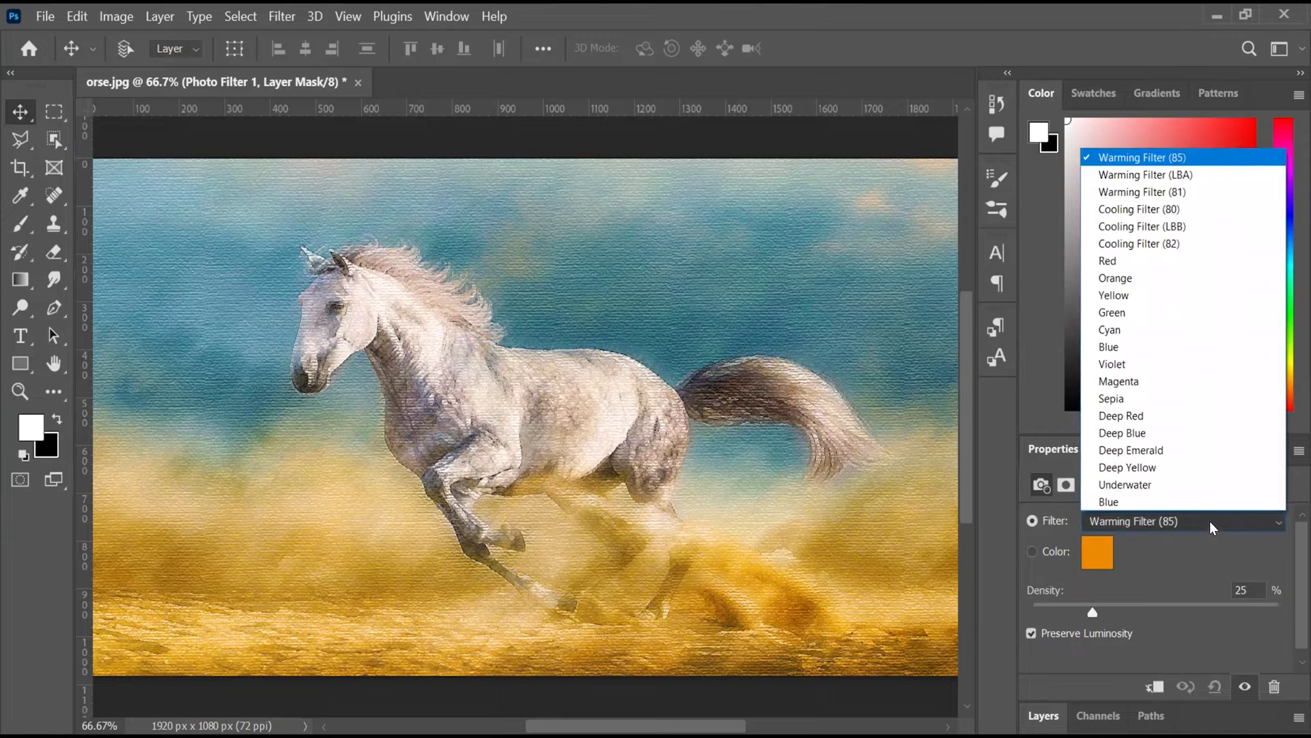
left_click(1135, 210)
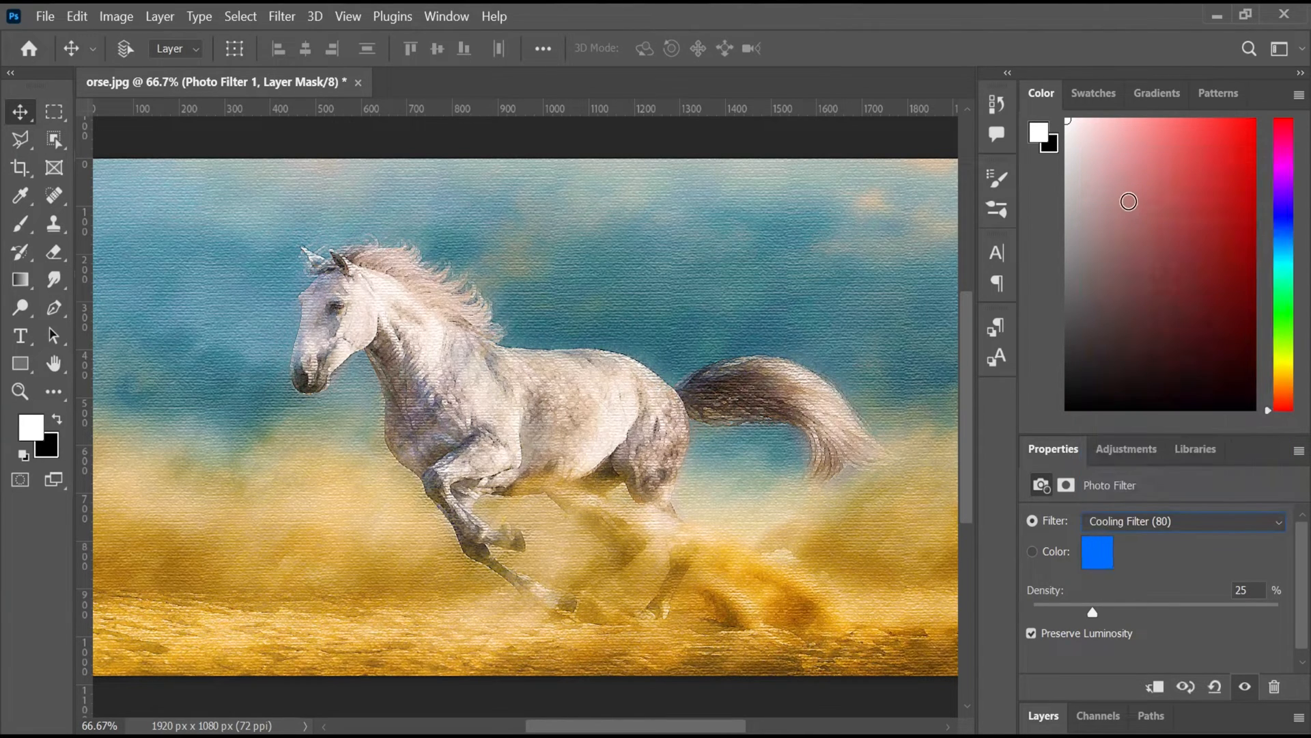
Try the Cooling Filter (LBB) and Cooling Filter (82) presets, returning to Cooling Filter (80) at 25% density.
left_click(1132, 519)
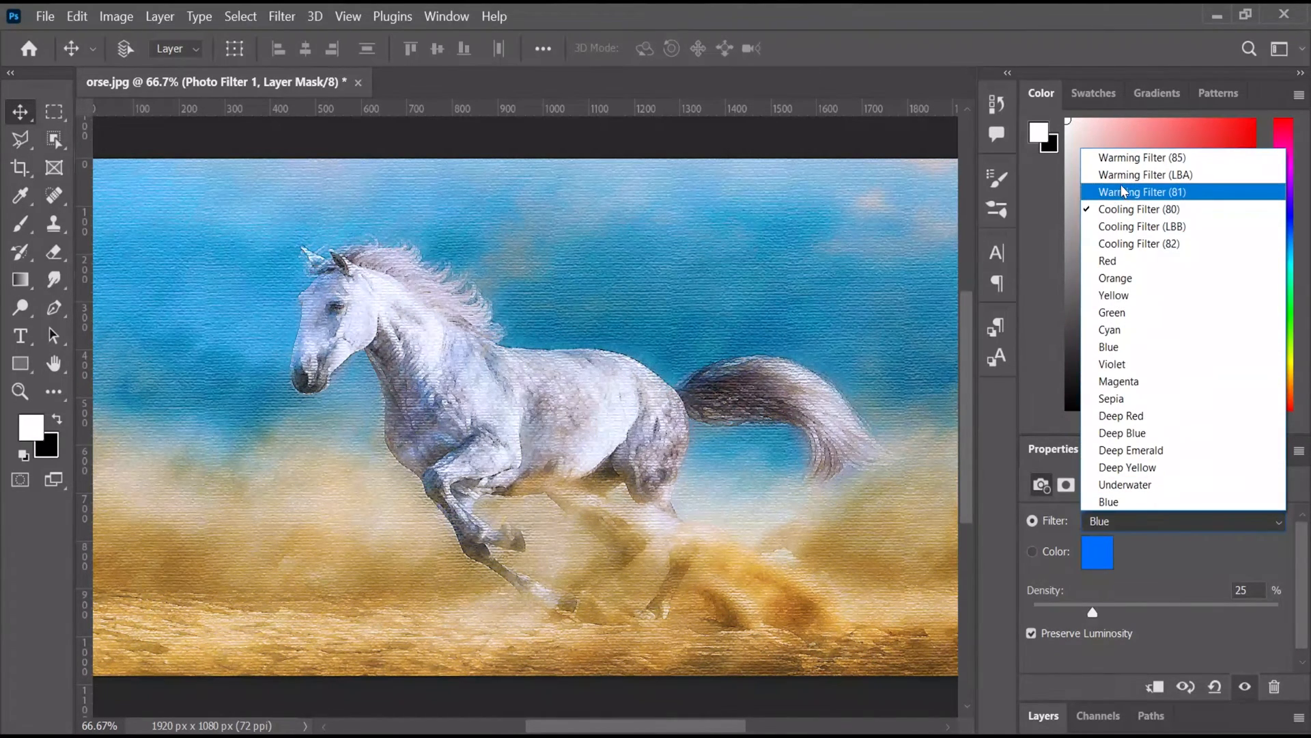
left_click(1138, 228)
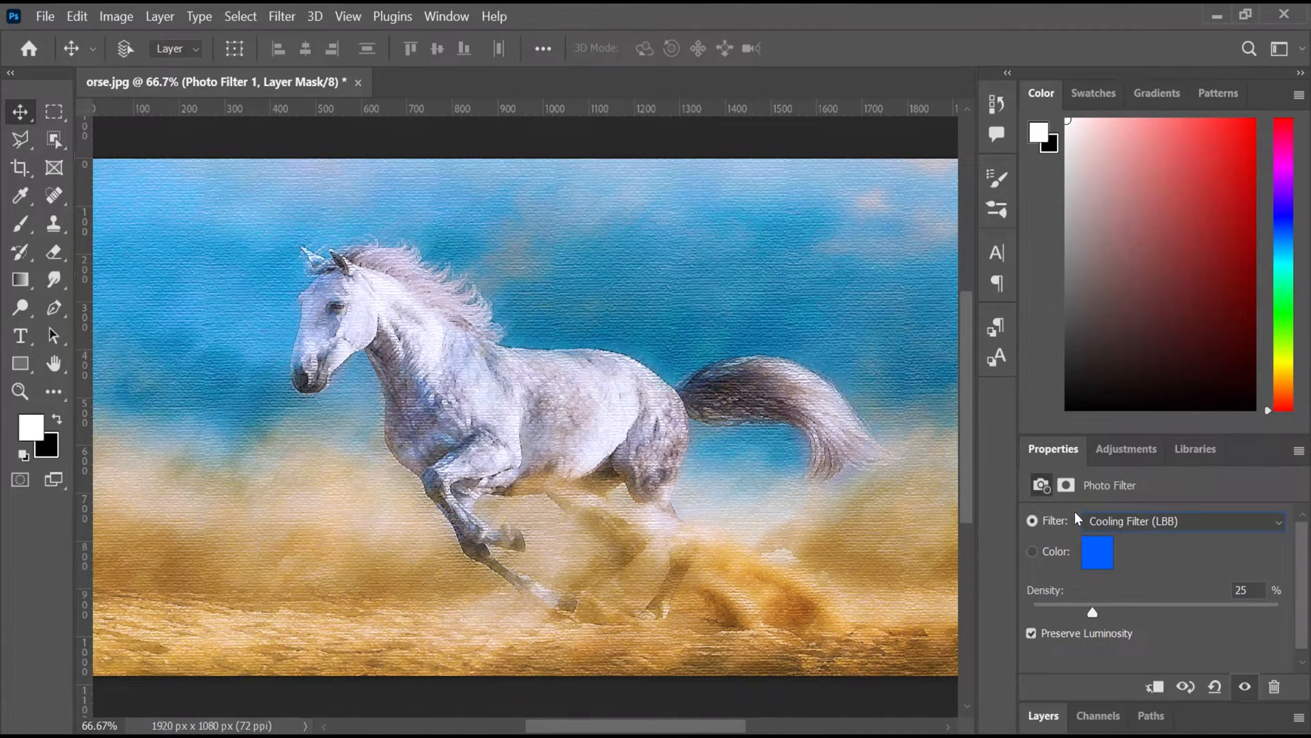
left_click(1127, 519)
left_click(1120, 244)
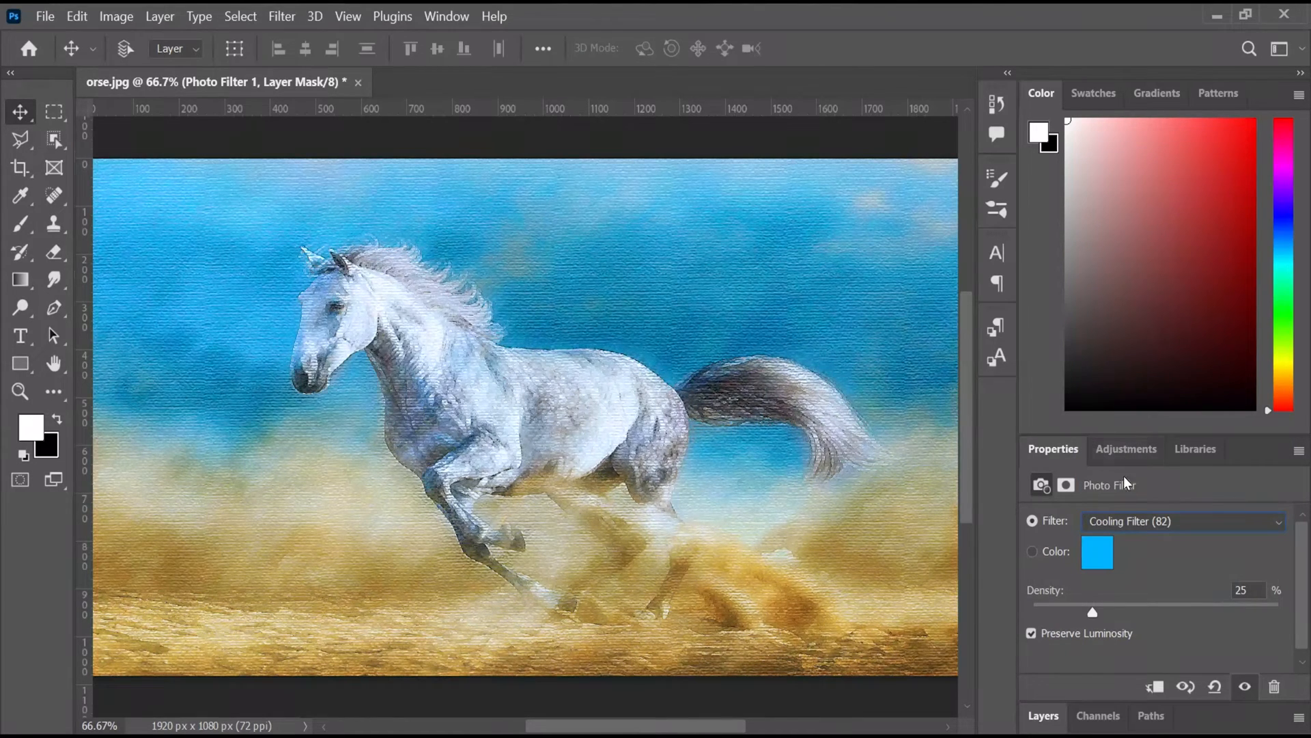
left_click(1126, 519)
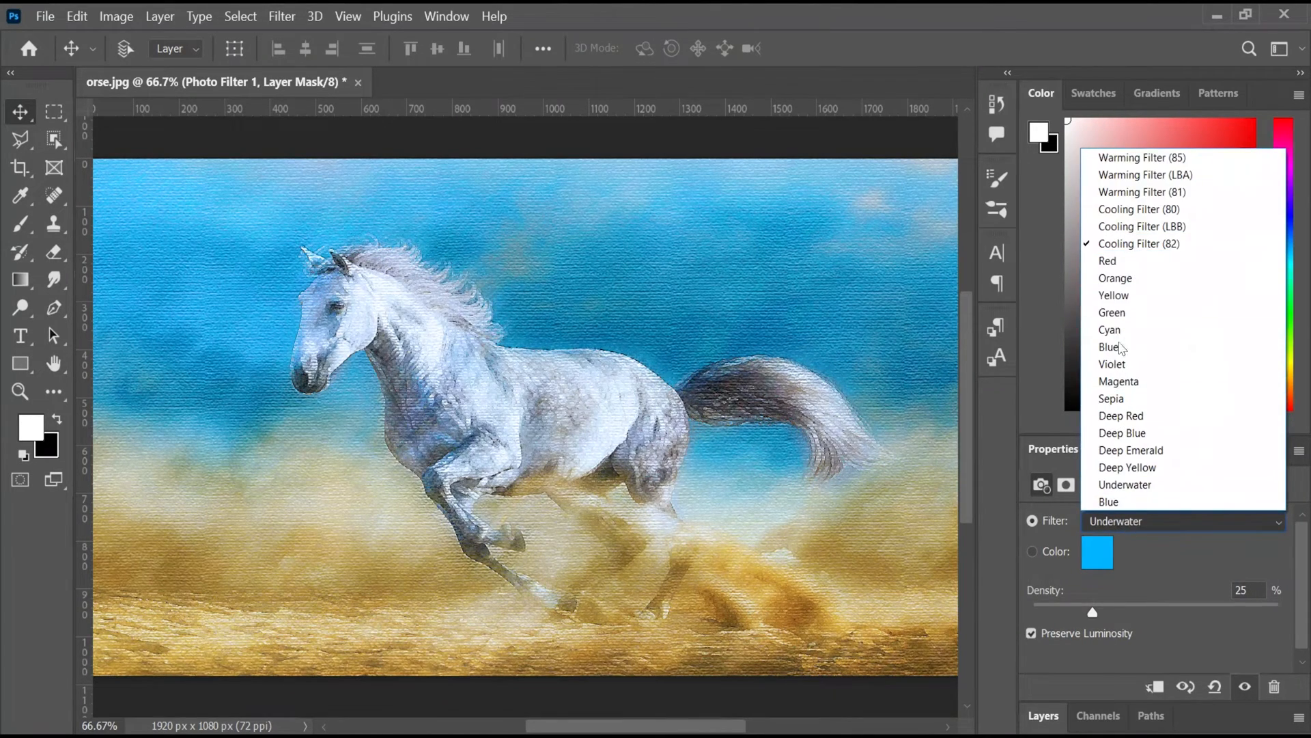
left_click(1126, 207)
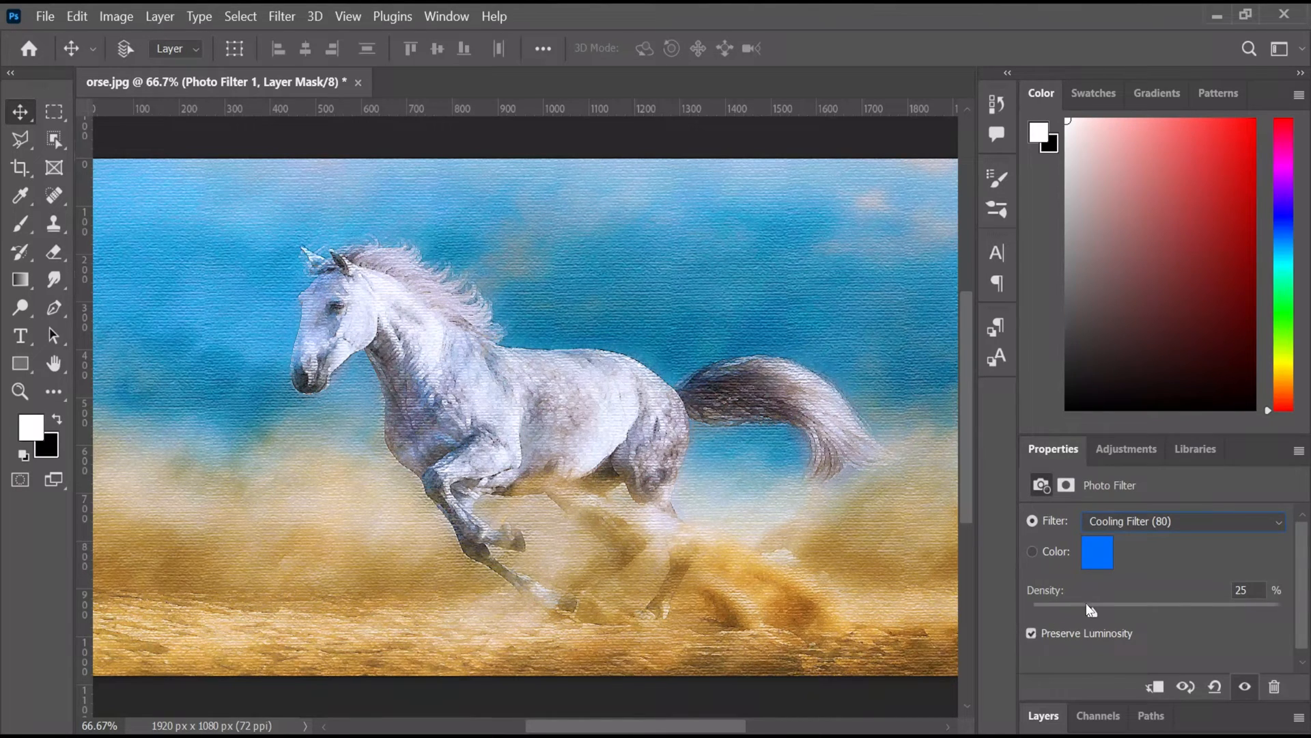
mouse_move(1096, 608)
left_mouse_down()
mouse_move(1150, 596)
mouse_move(1074, 610)
mouse_move(1219, 597)
mouse_move(1088, 613)
left_mouse_up()
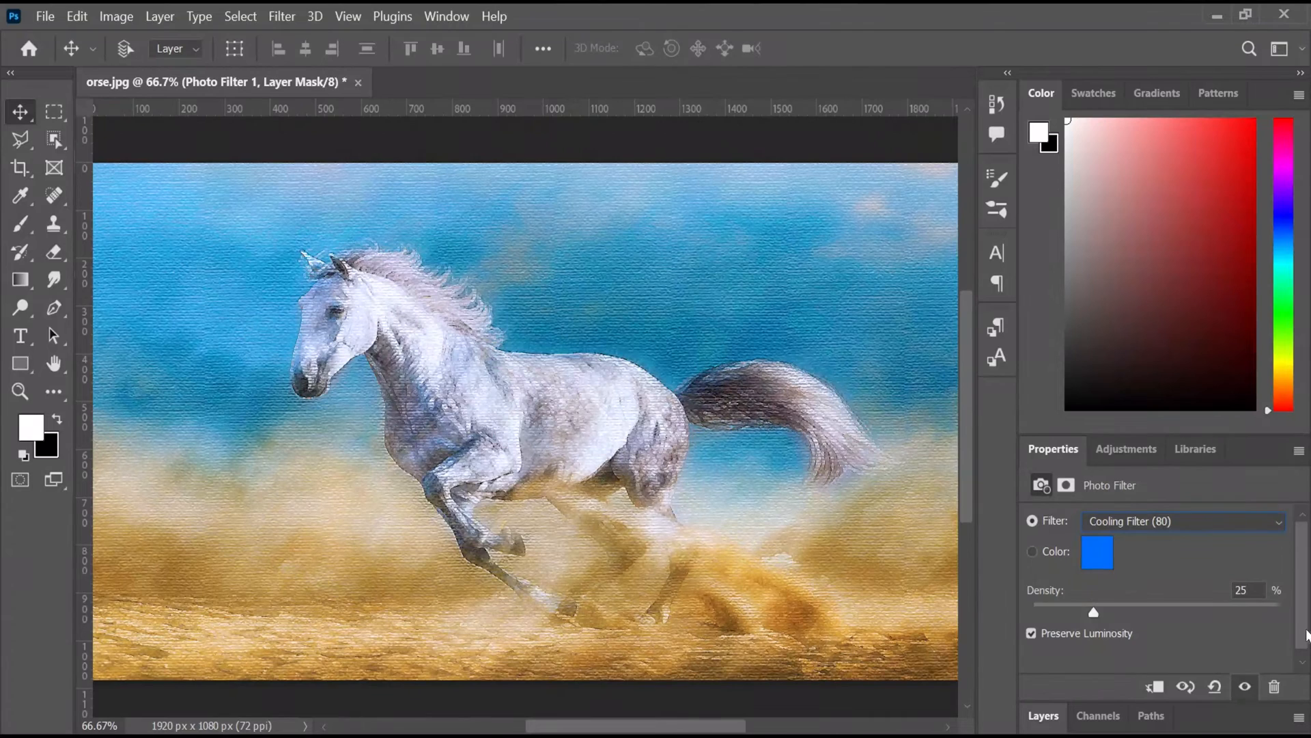
Group the Photo Filter, Vibrance and both horse layers above the paper group, and add a layer mask to the group.
left_click(1095, 716)
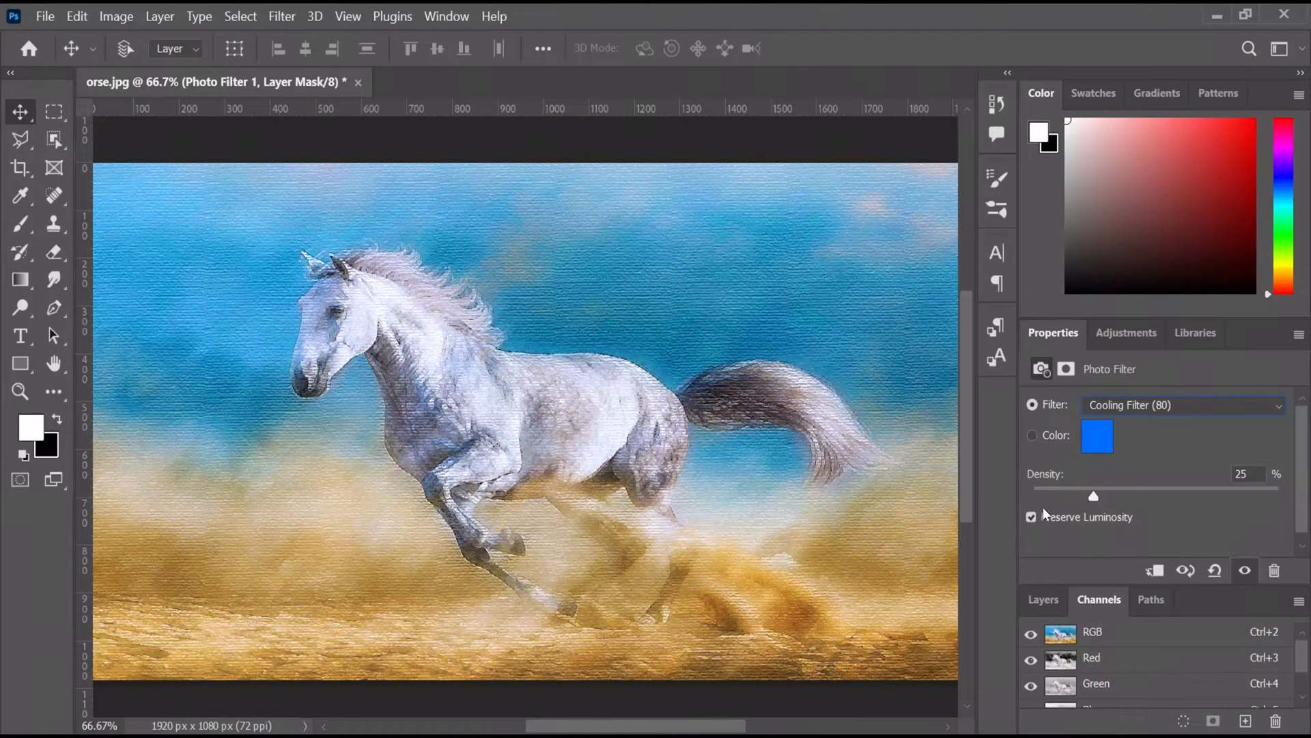
left_click(1031, 600)
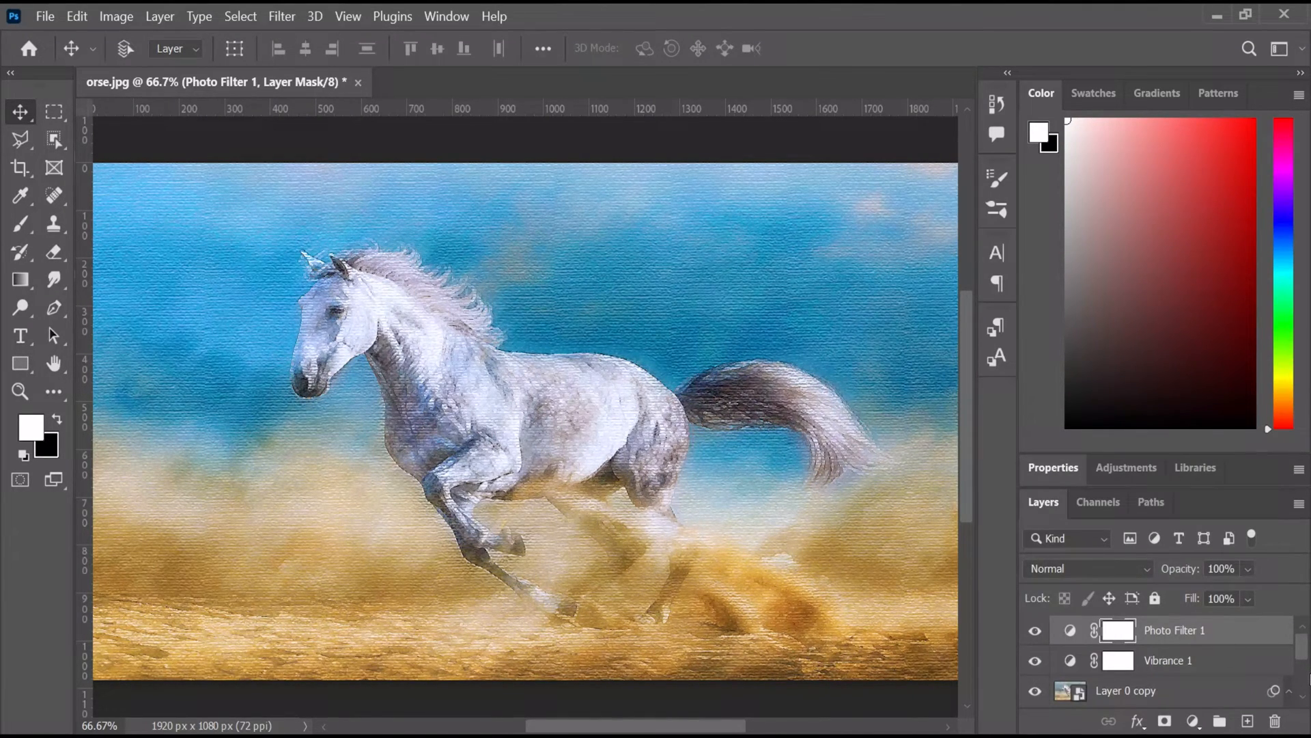
left_click_drag(1302, 650, 1305, 683)
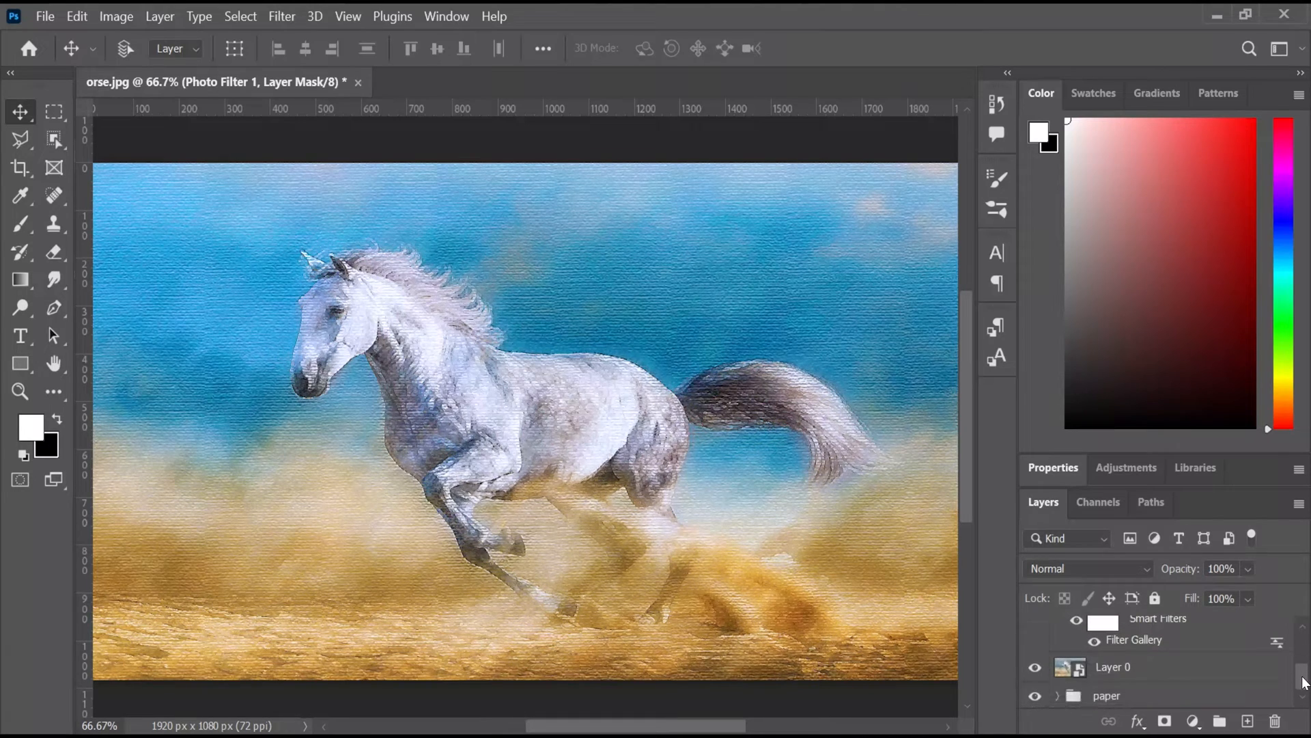
left_click(1207, 672)
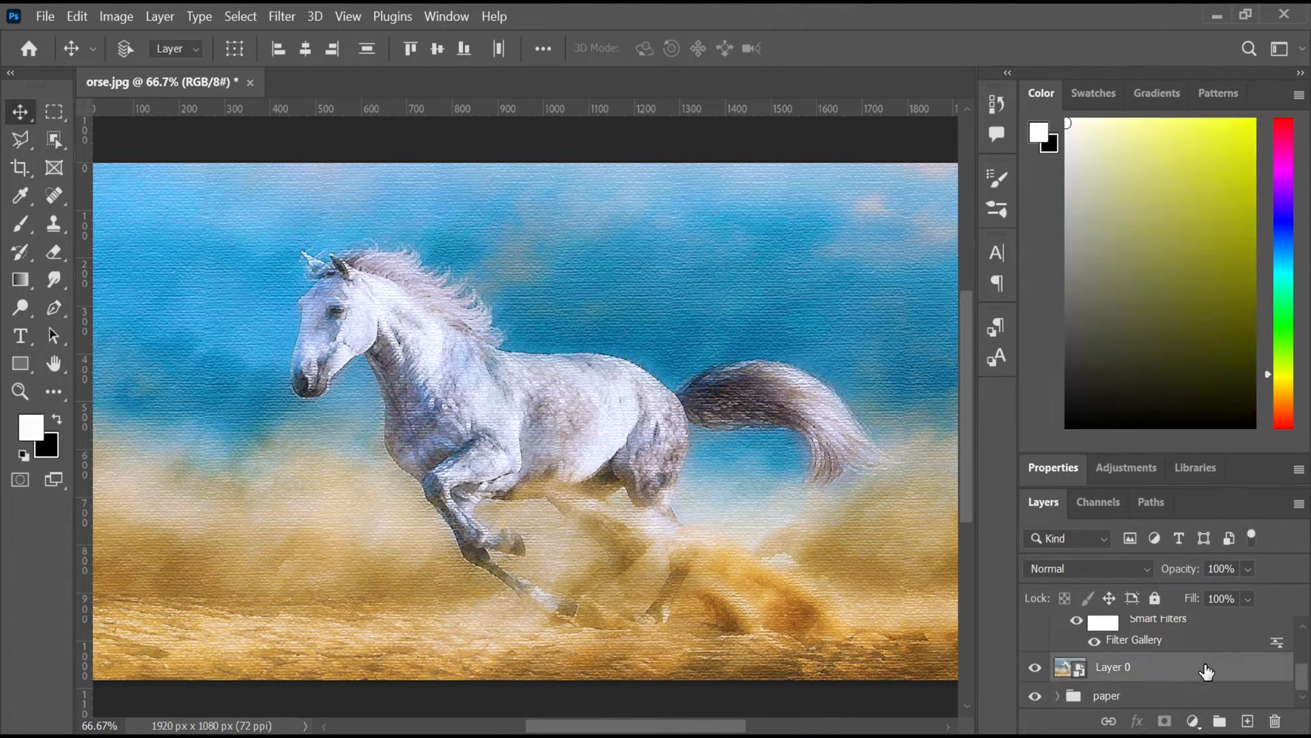
left_click_drag(1303, 675, 1304, 646)
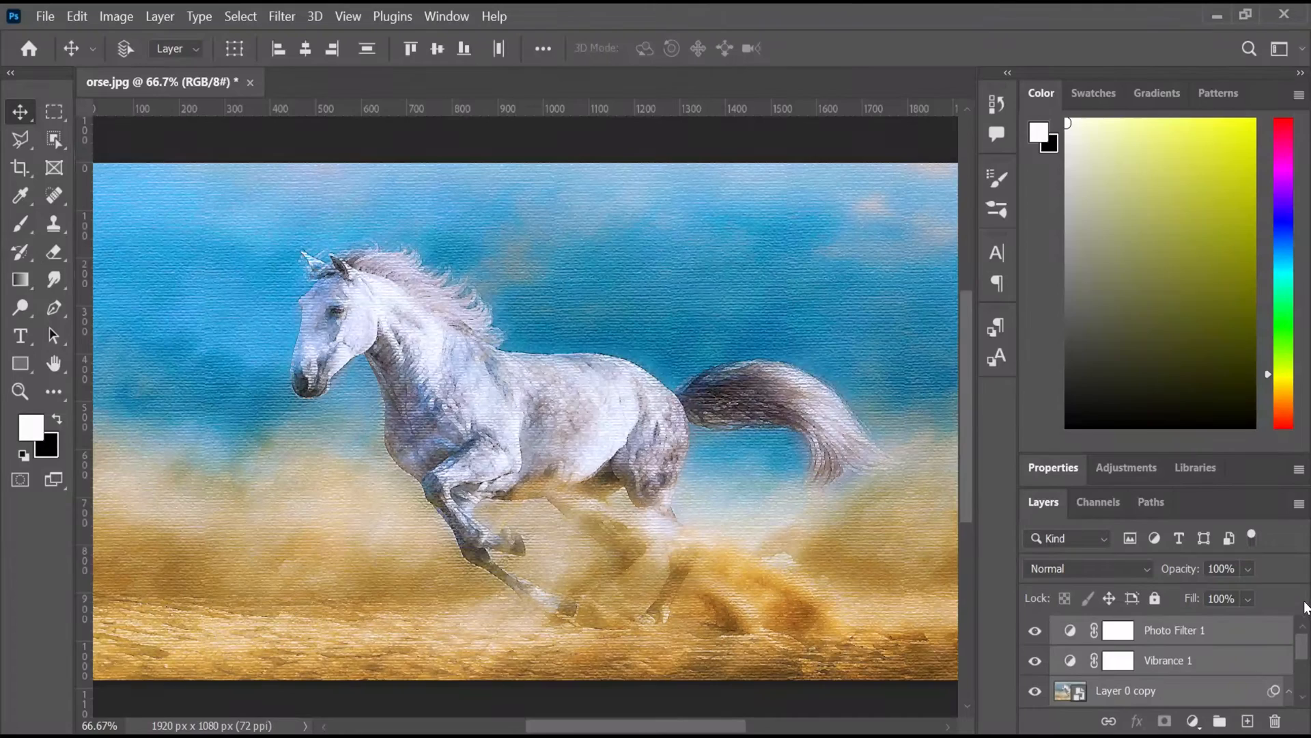
key("ctrl+g")
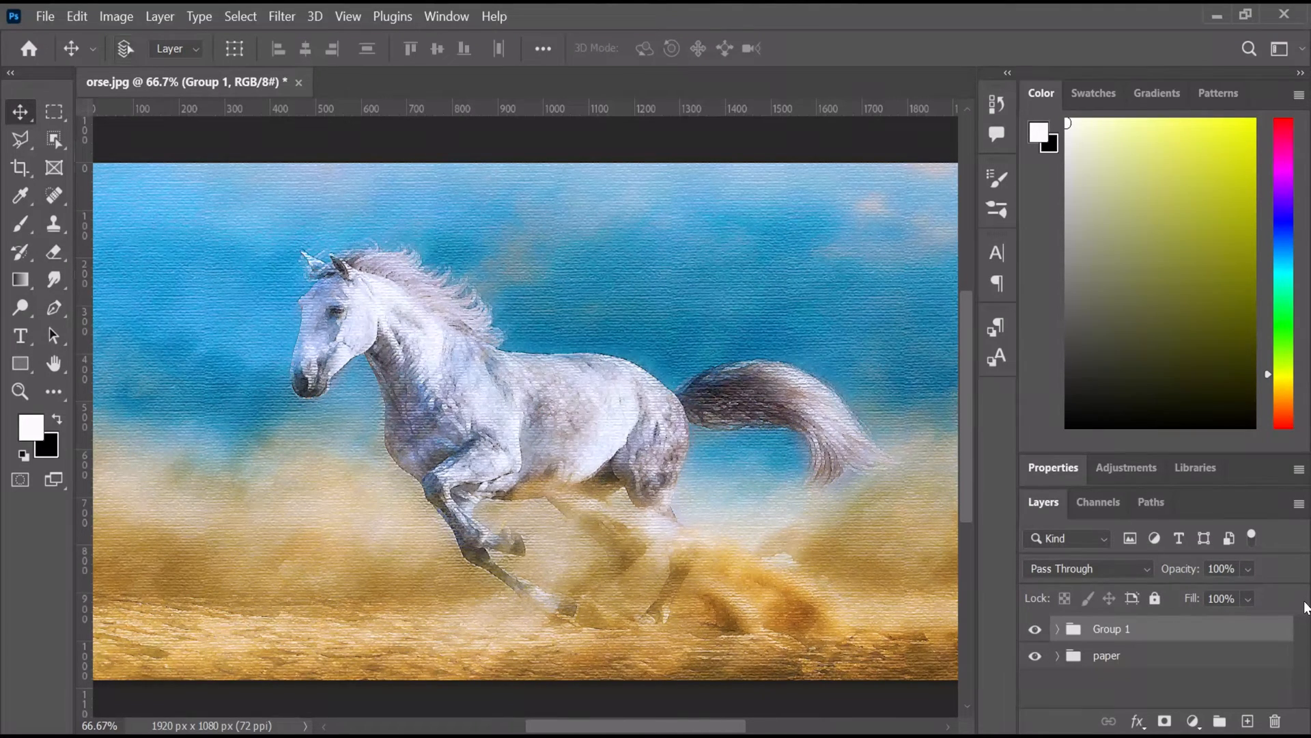
left_click(1164, 719)
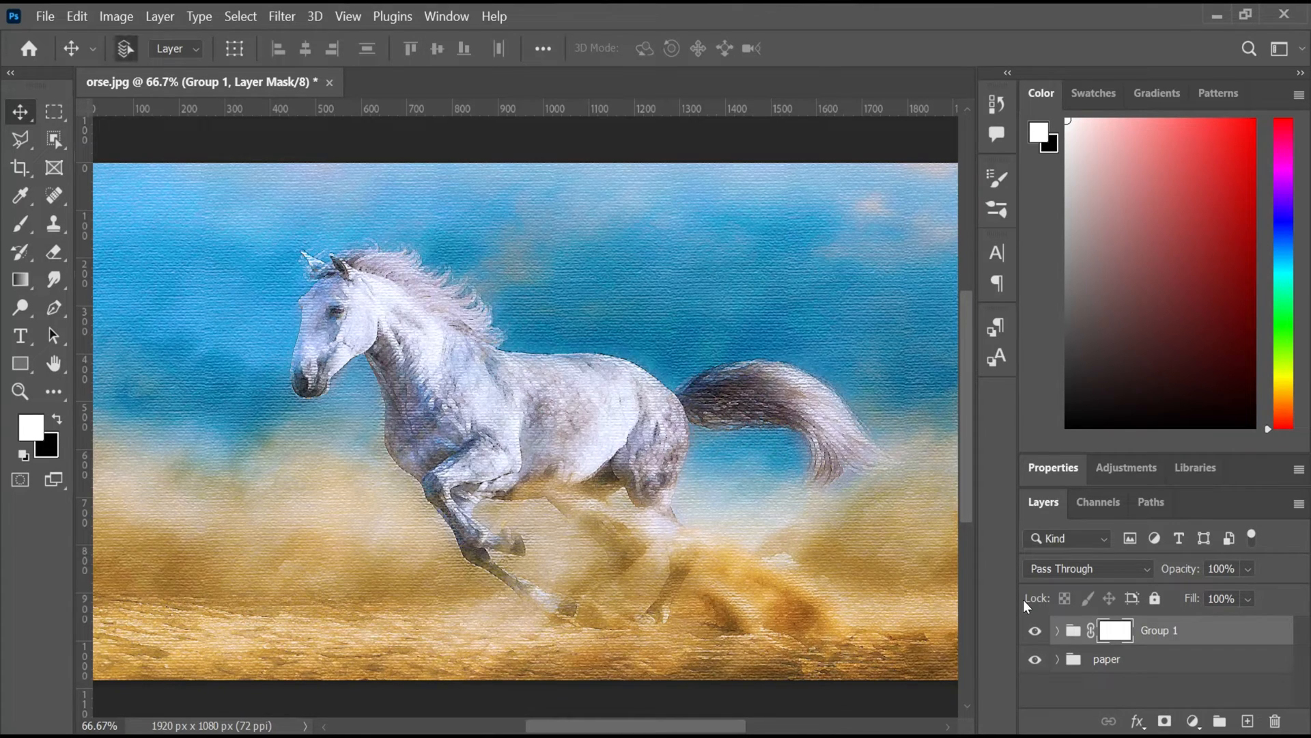
Choose the KYLE Bonus Chunky Charcoal brush from the Dry Media Brushes for painting on the group mask.
key("ctrl+minus")
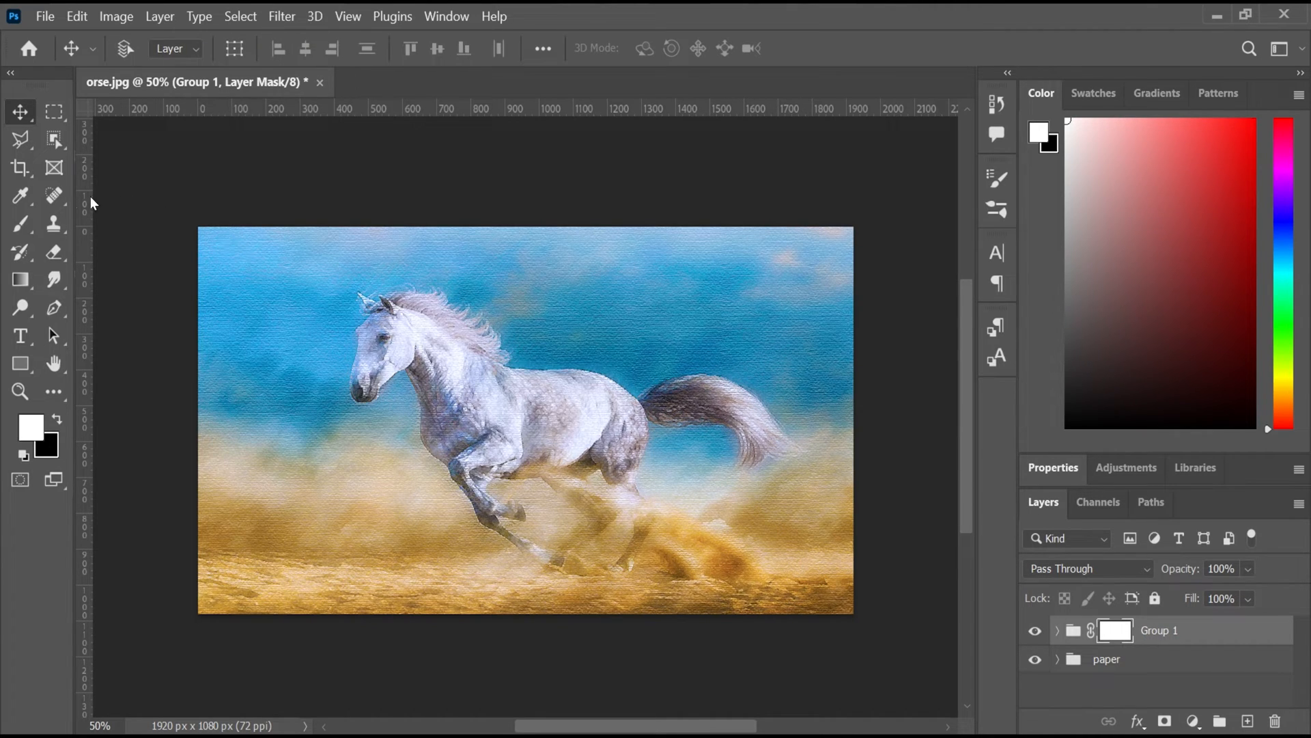
left_click(17, 220)
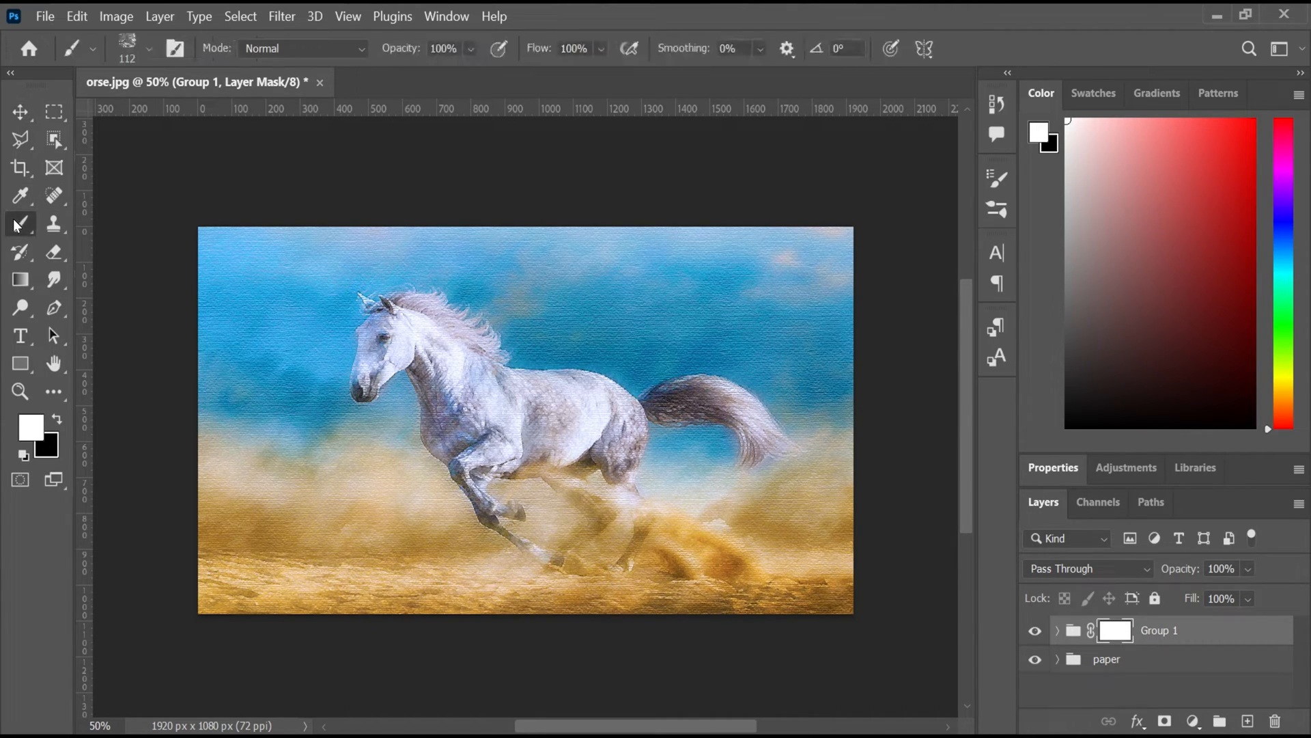
left_click(149, 47)
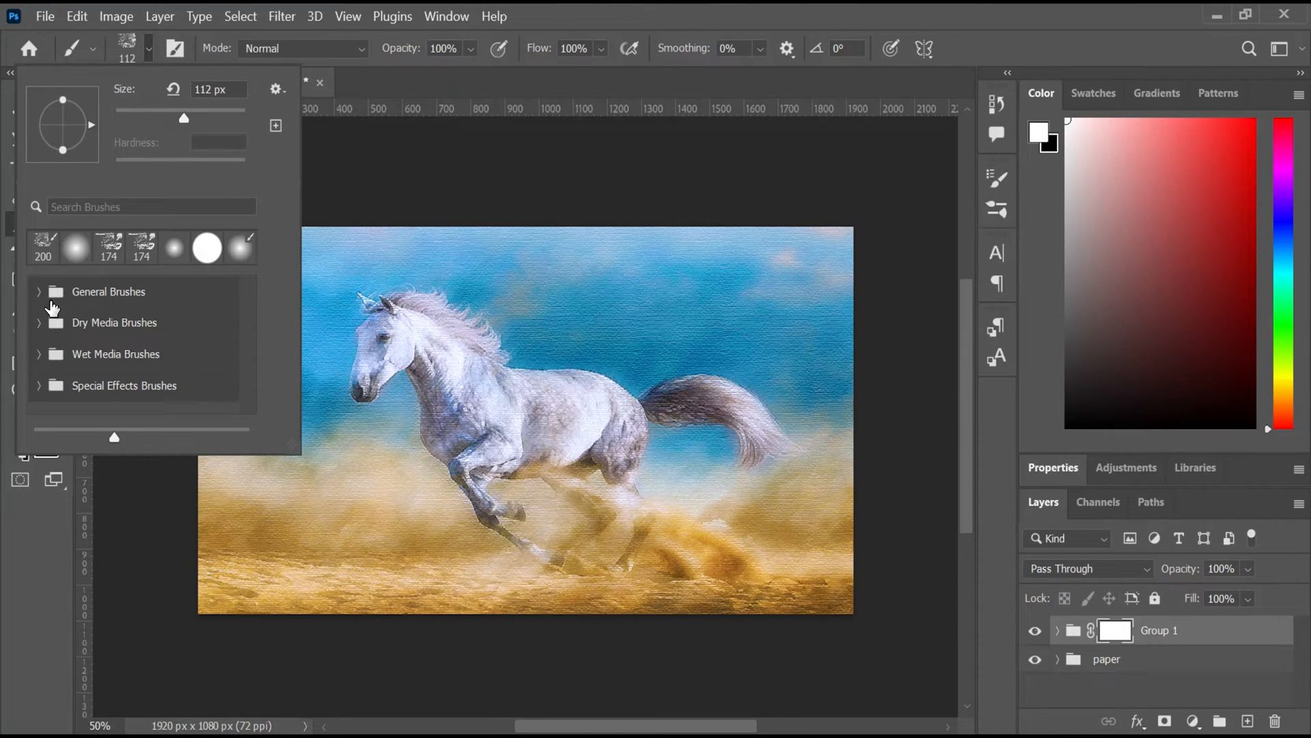
left_click(34, 320)
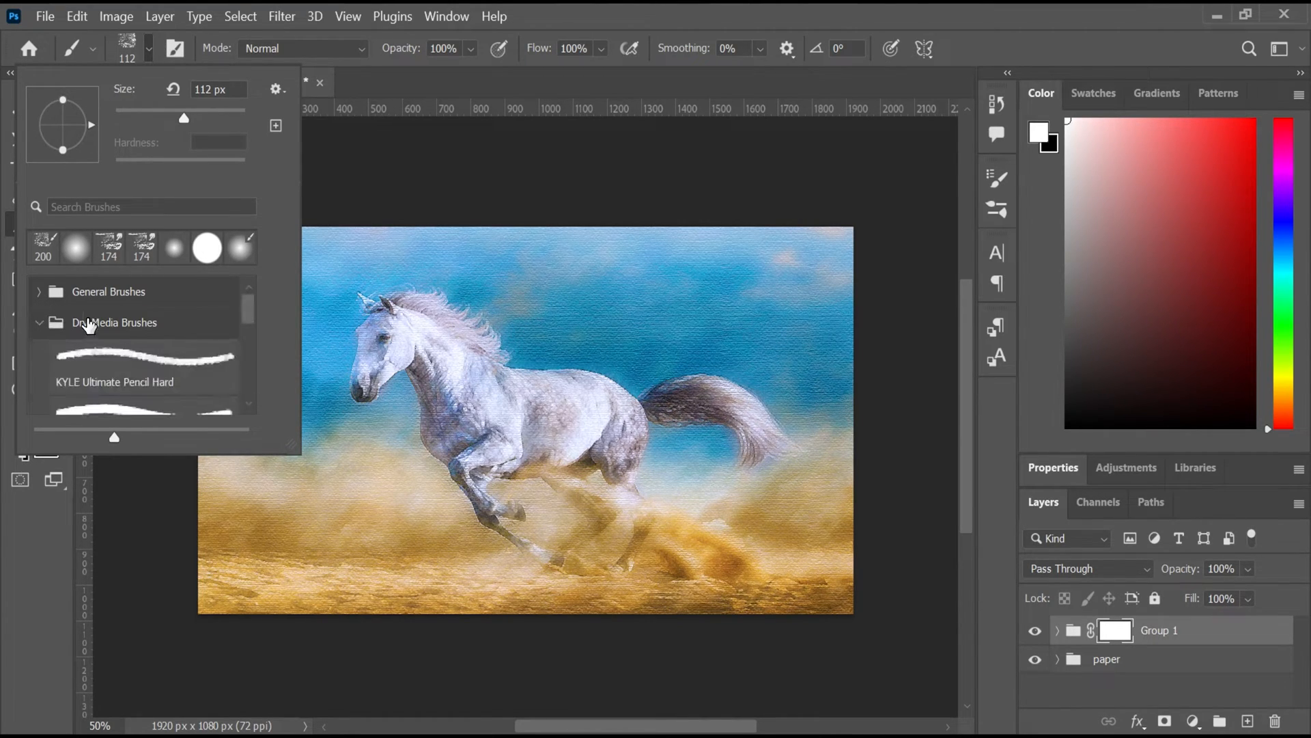
left_click_drag(248, 315, 235, 354)
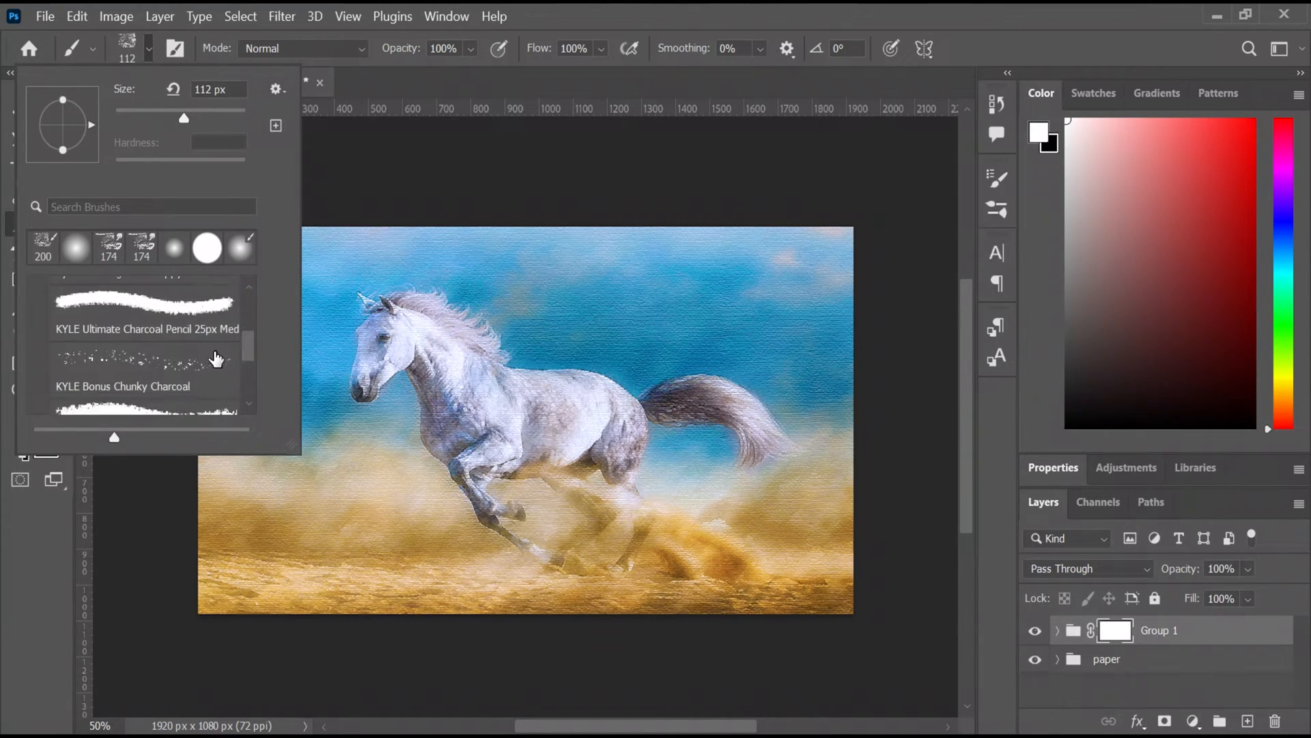
left_click(124, 361)
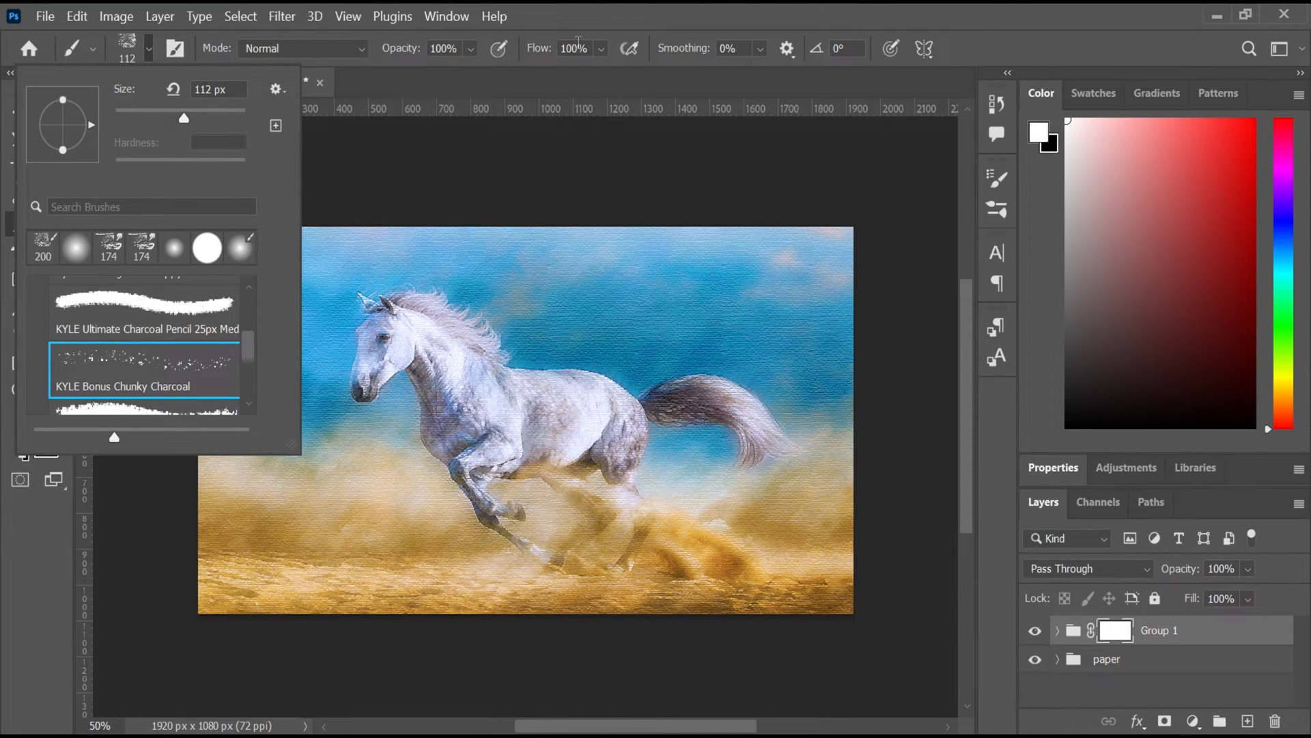
Set the brush's Shape Dynamics to minimum diameter 0%, roundness jitter 0% and angle jitter 27%.
left_click(175, 48)
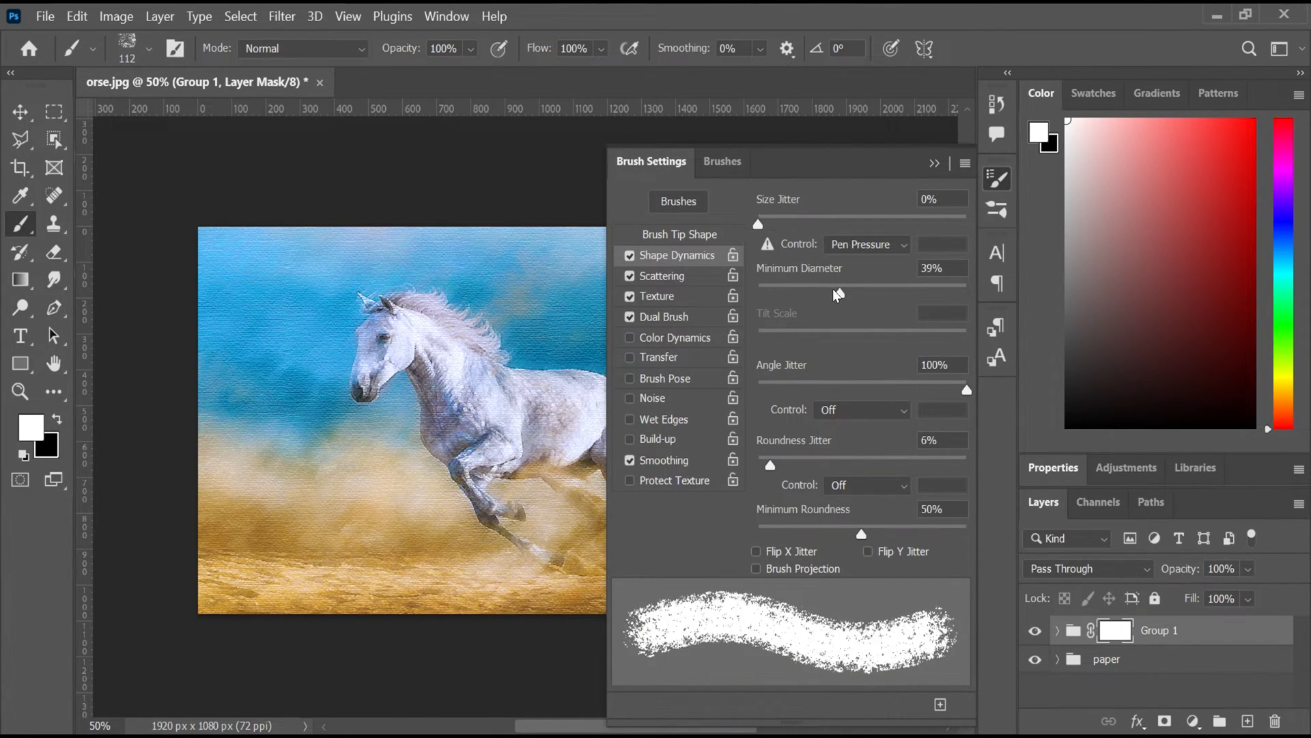
left_click_drag(836, 292, 759, 290)
left_click_drag(934, 292, 741, 262)
mouse_move(771, 464)
left_mouse_down()
mouse_move(815, 460)
mouse_move(723, 459)
left_mouse_up()
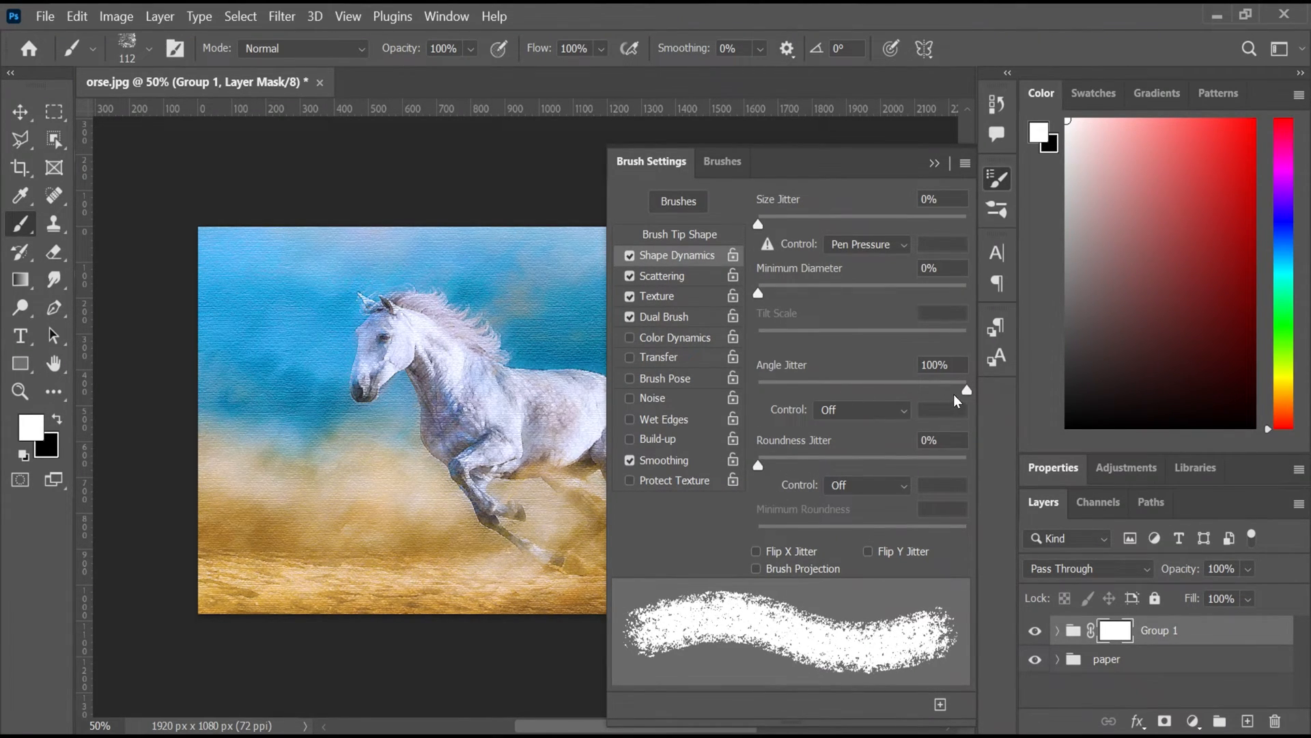
mouse_move(908, 378)
left_mouse_down()
mouse_move(756, 388)
mouse_move(815, 388)
left_mouse_up()
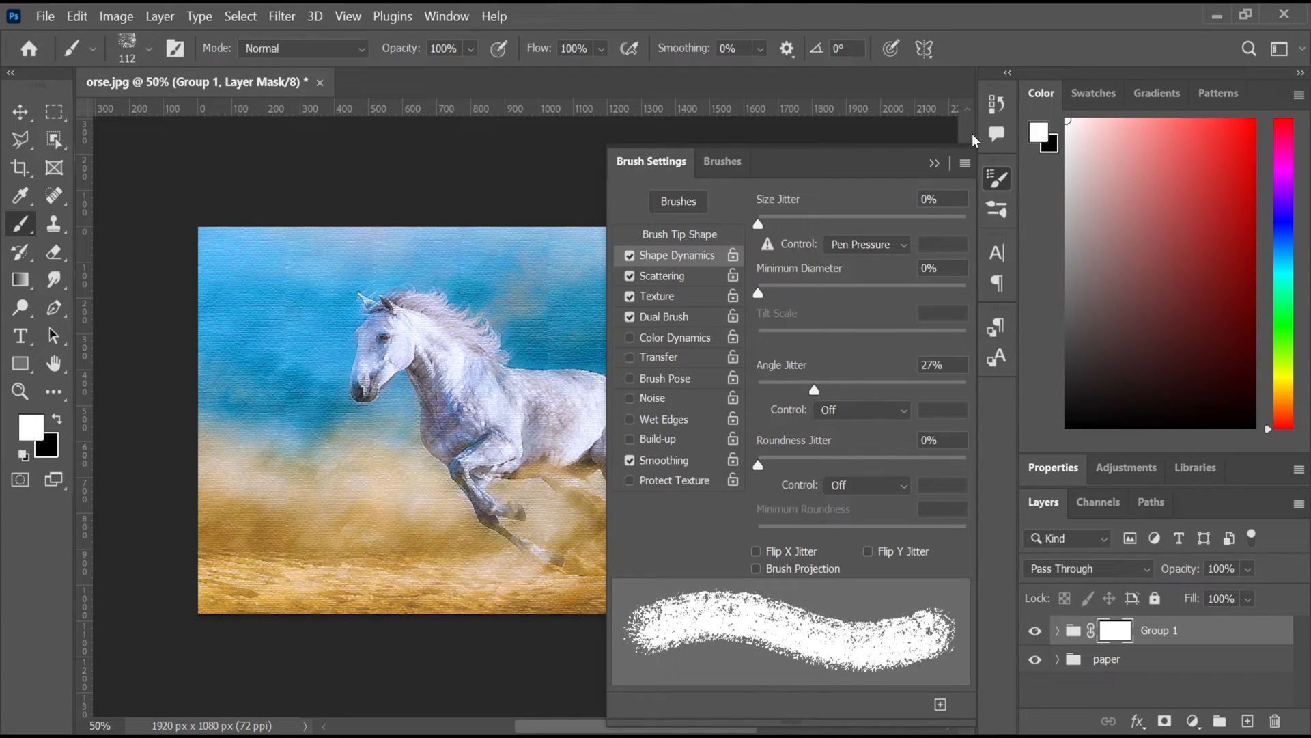
left_click(933, 165)
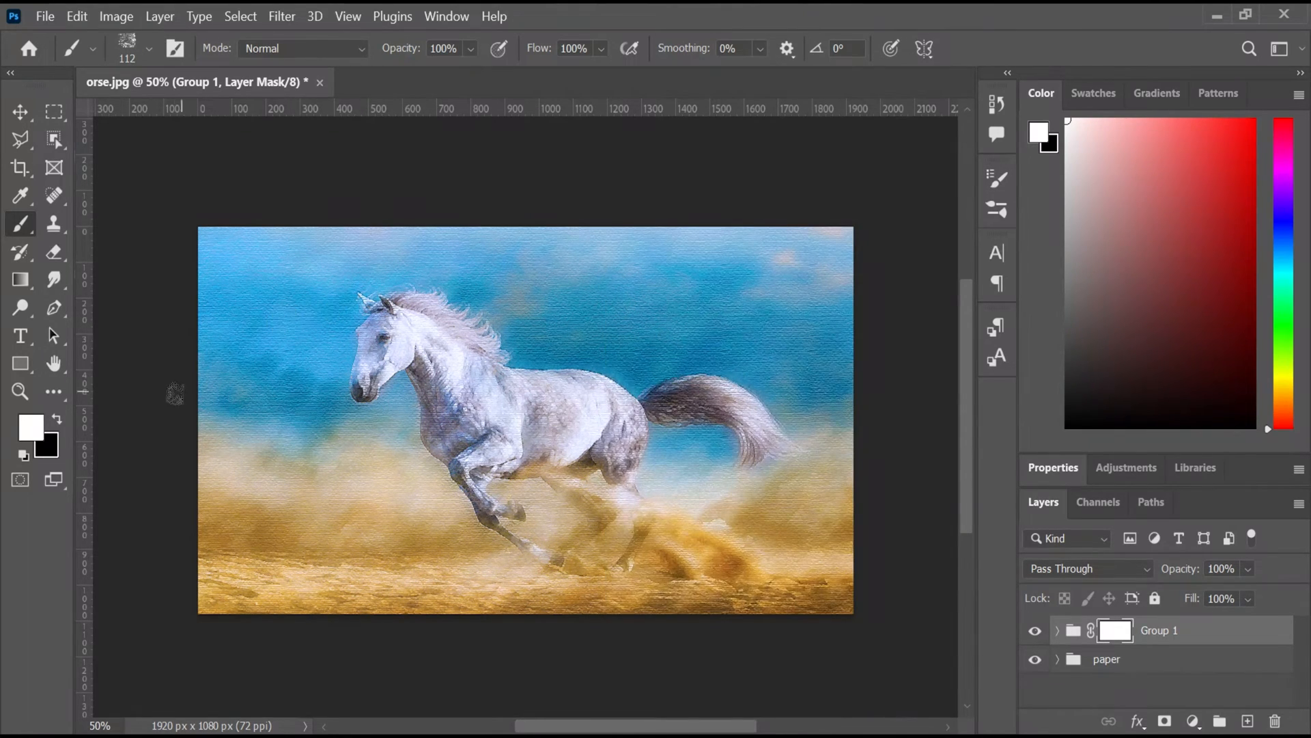
Paint black around all edges of the group mask, enlarging the brush from 200 to 400 px, for a ragged paper border.
key("bracketright")
key("bracketright")
key("bracketright")
key("bracketright")
key("x")
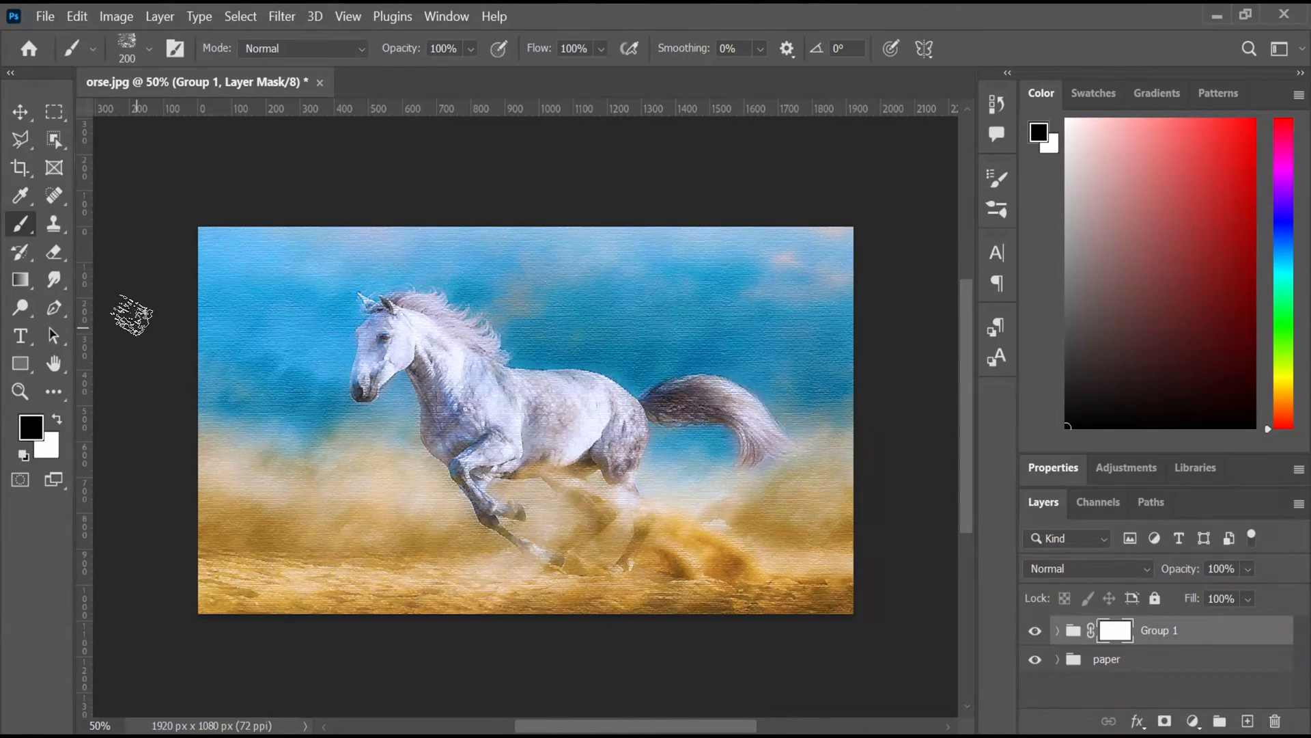
left_click_drag(202, 601, 212, 459)
key("bracketright")
mouse_move(168, 366)
left_mouse_down()
mouse_move(157, 311)
mouse_move(174, 357)
mouse_move(157, 488)
mouse_move(168, 560)
mouse_move(182, 320)
mouse_move(196, 309)
mouse_move(165, 263)
mouse_move(167, 231)
mouse_move(205, 211)
mouse_move(153, 213)
mouse_move(289, 185)
mouse_move(506, 190)
mouse_move(324, 173)
mouse_move(269, 189)
mouse_move(665, 203)
mouse_move(718, 183)
mouse_move(809, 183)
mouse_move(828, 193)
mouse_move(650, 169)
mouse_move(605, 187)
mouse_move(843, 217)
mouse_move(870, 265)
mouse_move(866, 318)
mouse_move(881, 341)
mouse_move(875, 377)
mouse_move(845, 308)
mouse_move(863, 278)
mouse_move(858, 425)
mouse_move(876, 448)
mouse_move(858, 476)
mouse_move(872, 494)
mouse_move(858, 532)
mouse_move(842, 533)
mouse_move(872, 590)
mouse_move(840, 528)
mouse_move(868, 500)
mouse_move(847, 348)
left_mouse_up()
mouse_move(764, 611)
left_mouse_down()
mouse_move(728, 621)
mouse_move(760, 604)
mouse_move(772, 611)
mouse_move(435, 596)
mouse_move(476, 616)
mouse_move(228, 587)
left_mouse_up()
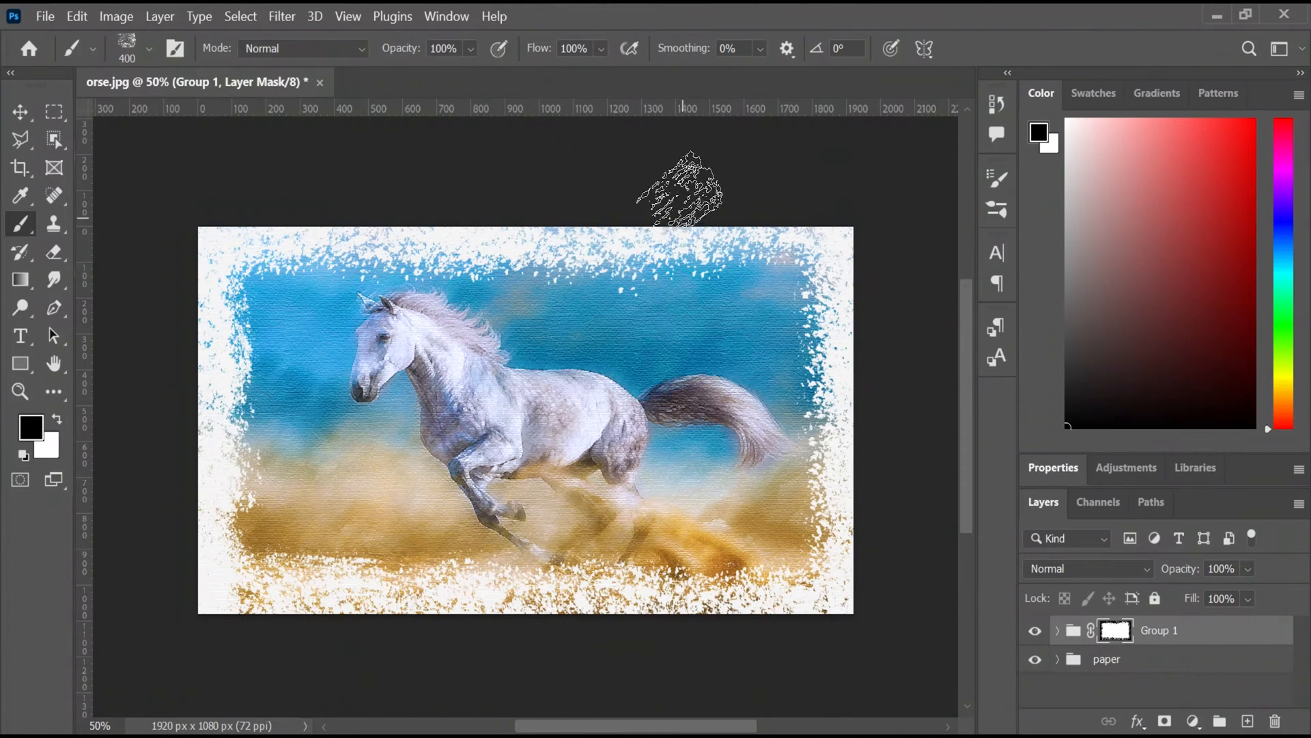
Restore parts of the picture along the ragged border with white on the mask, reset the foreground to black, and fit the artwork to the screen.
key("x")
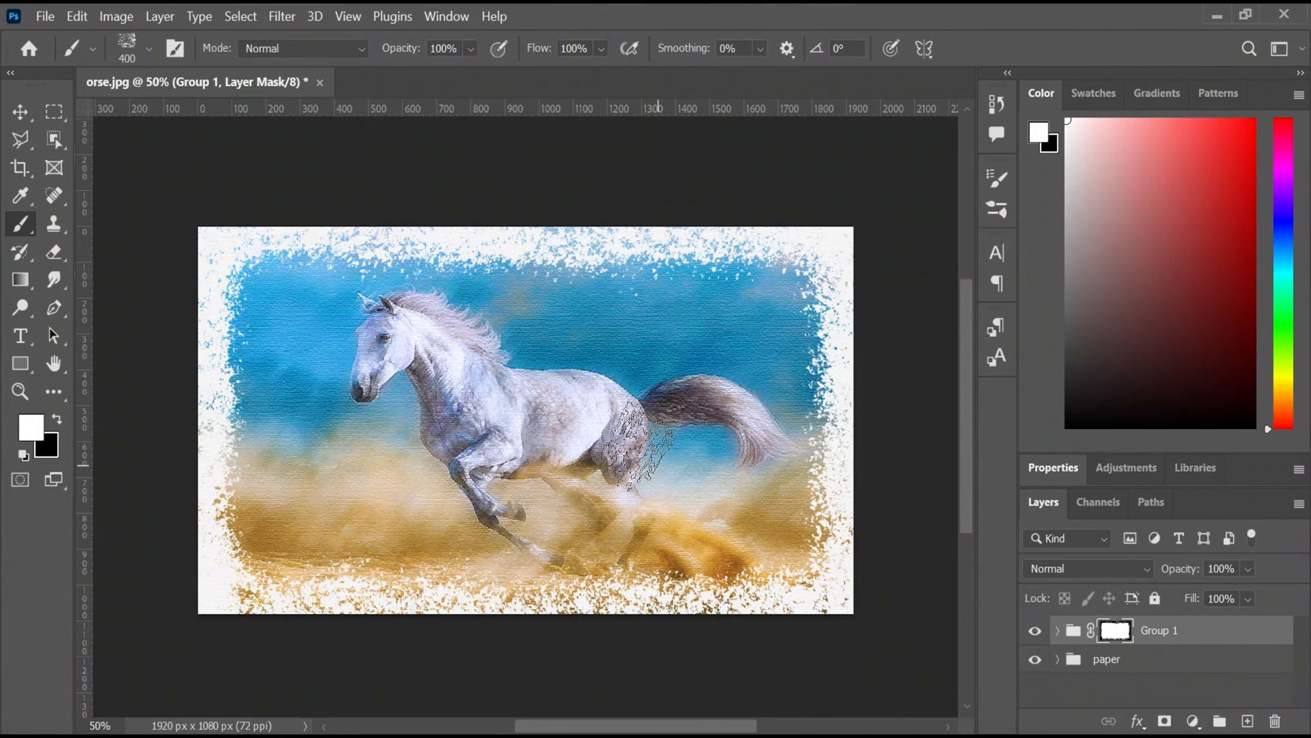
left_click(56, 418)
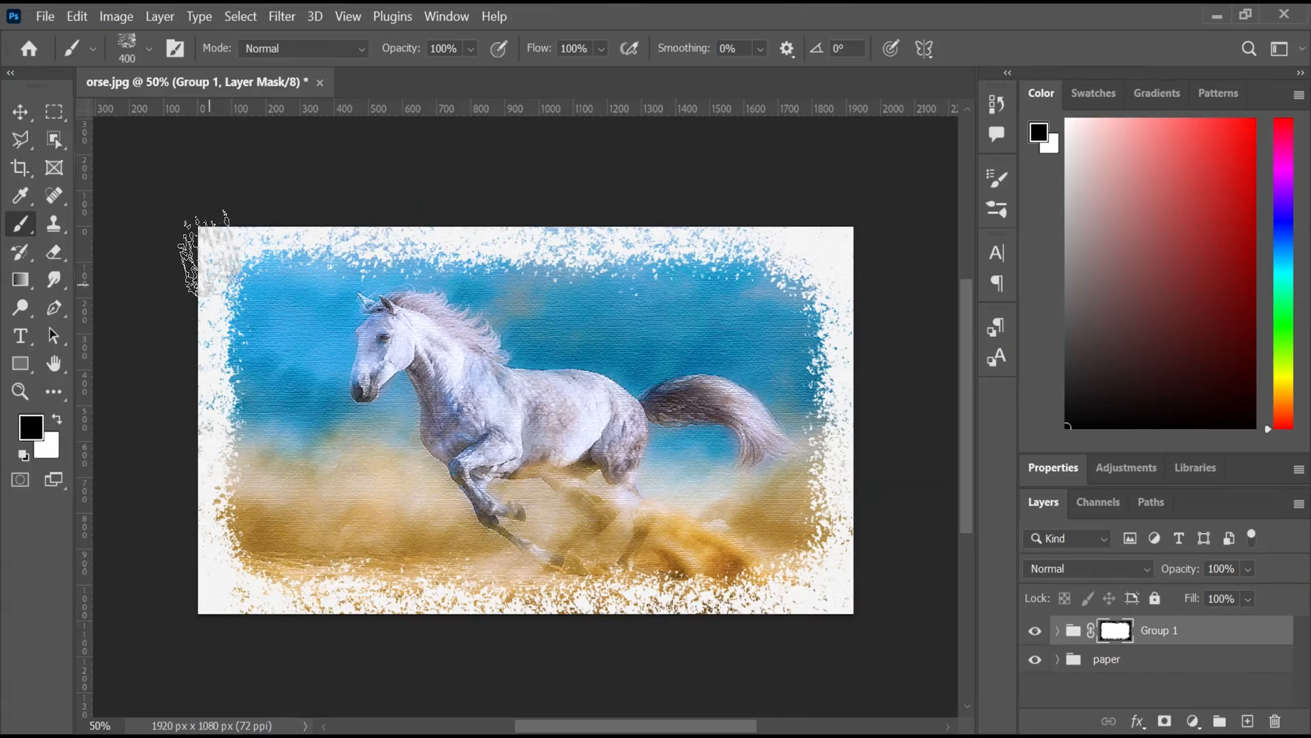
left_click(20, 111)
key("ctrl+0")
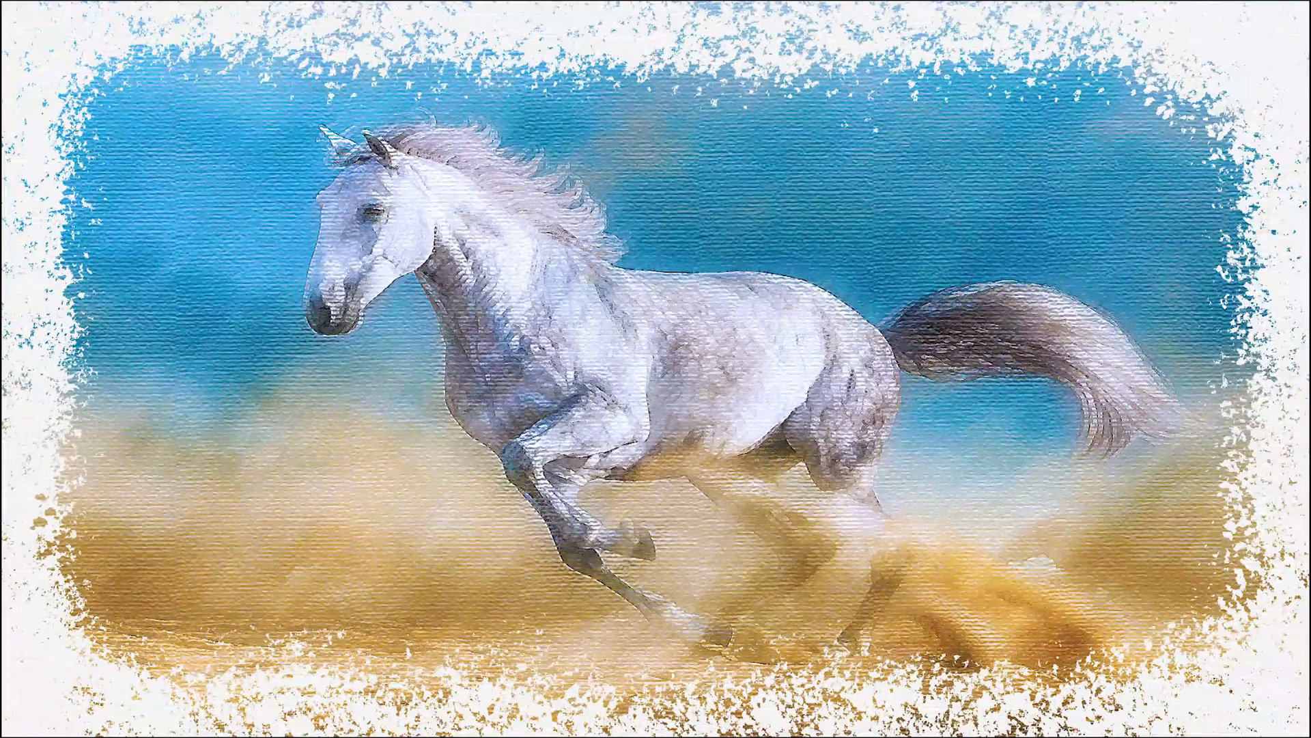